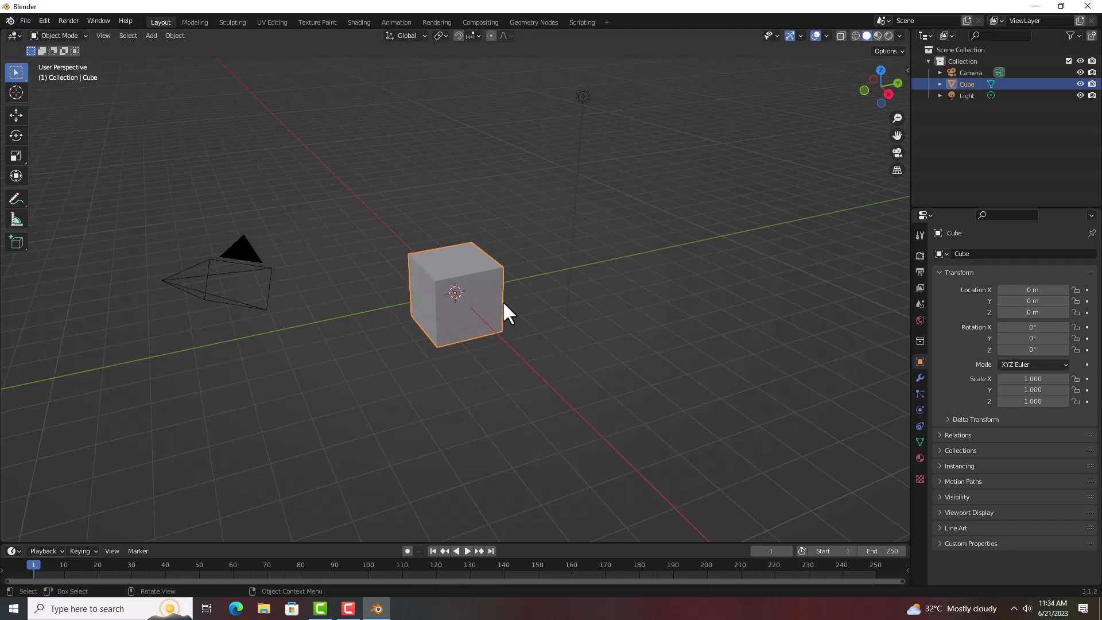
# Start scaling the default cube along X only, toward 0.397 of its width.
pyautogui.scroll(4, 504, 303)
pyautogui.moveTo(362, 428); pyautogui.dragTo(386, 405, button='middle')
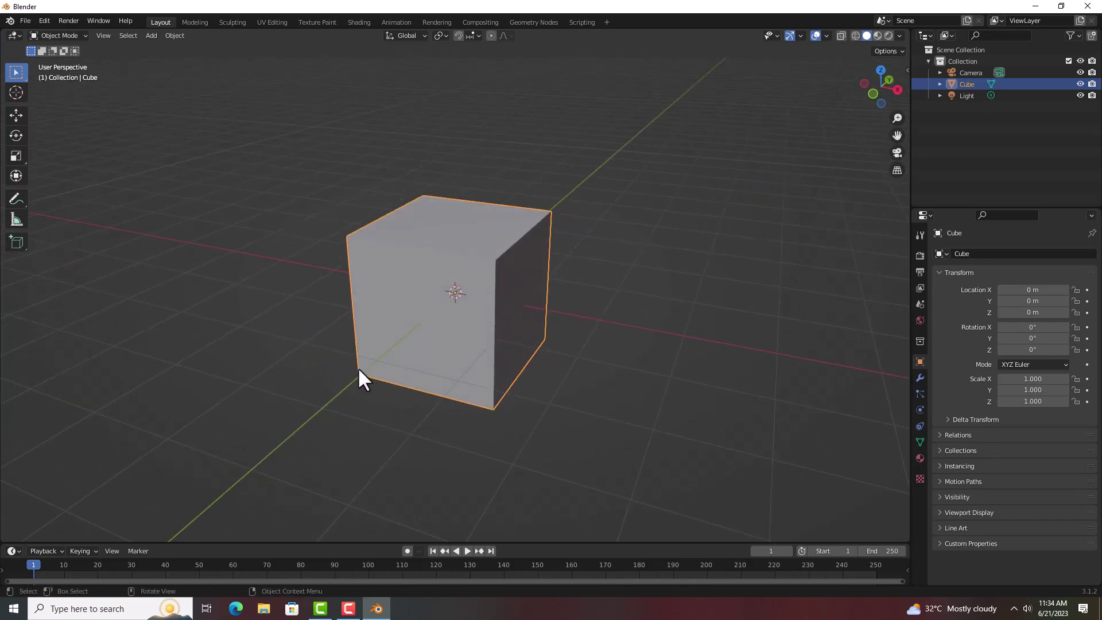
pyautogui.press('s')
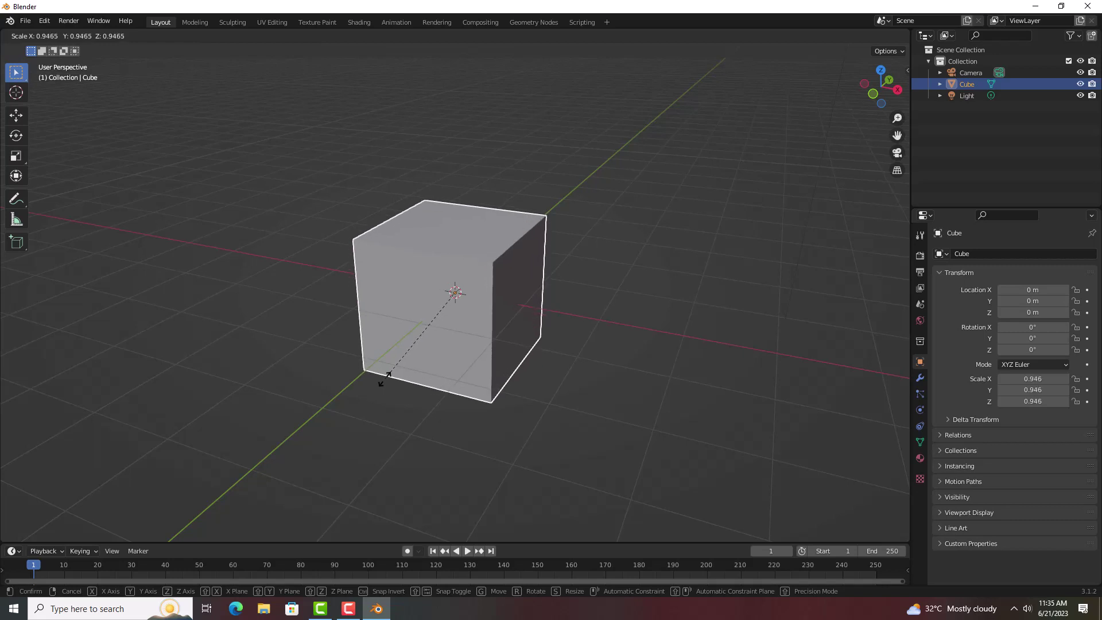
pyautogui.press('x')
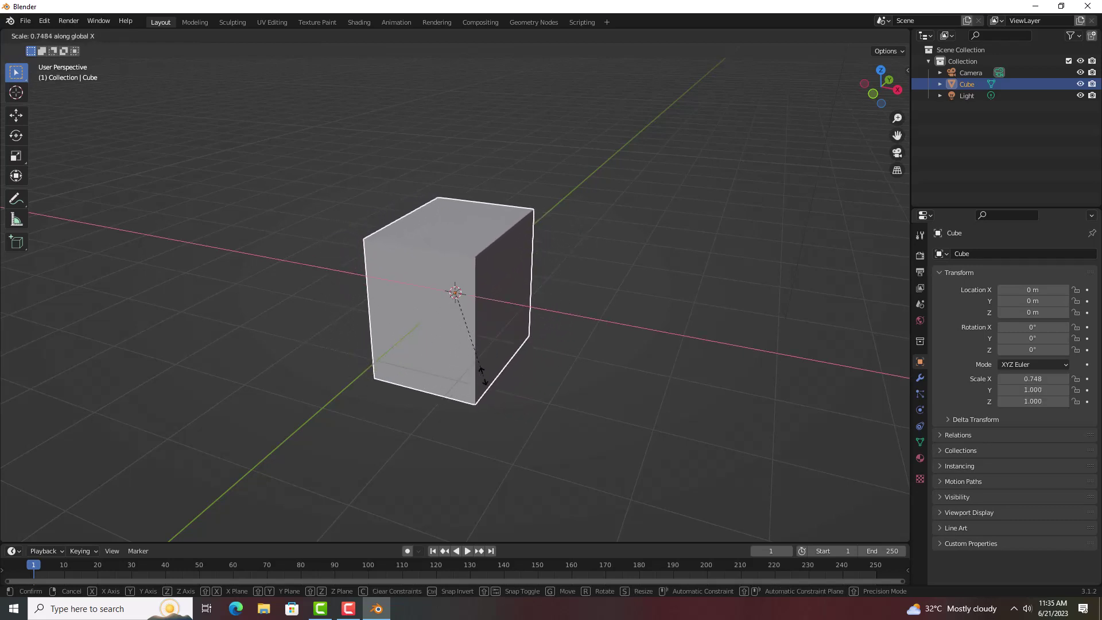
# Lock in the 0.397 X squash and shrink the slab's bottom face so it tapers.
pyautogui.click(449, 339)
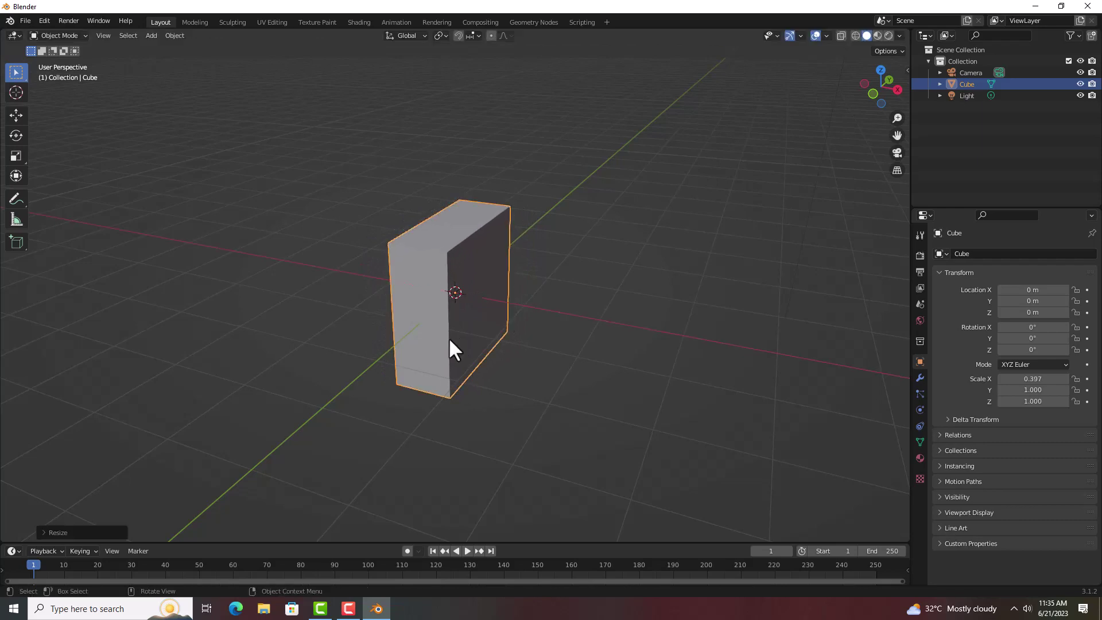
pyautogui.moveTo(661, 357)
pyautogui.mouseDown(button='middle')
pyautogui.moveTo(587, 337)
pyautogui.moveTo(588, 289)
pyautogui.mouseUp(button='middle')
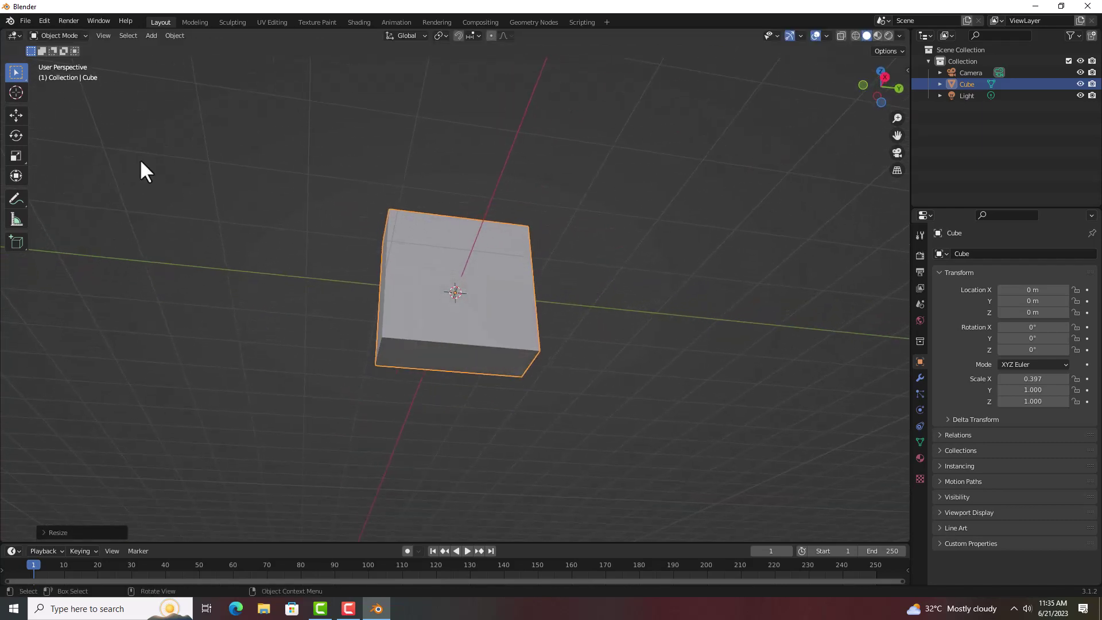
pyautogui.press('Tab')
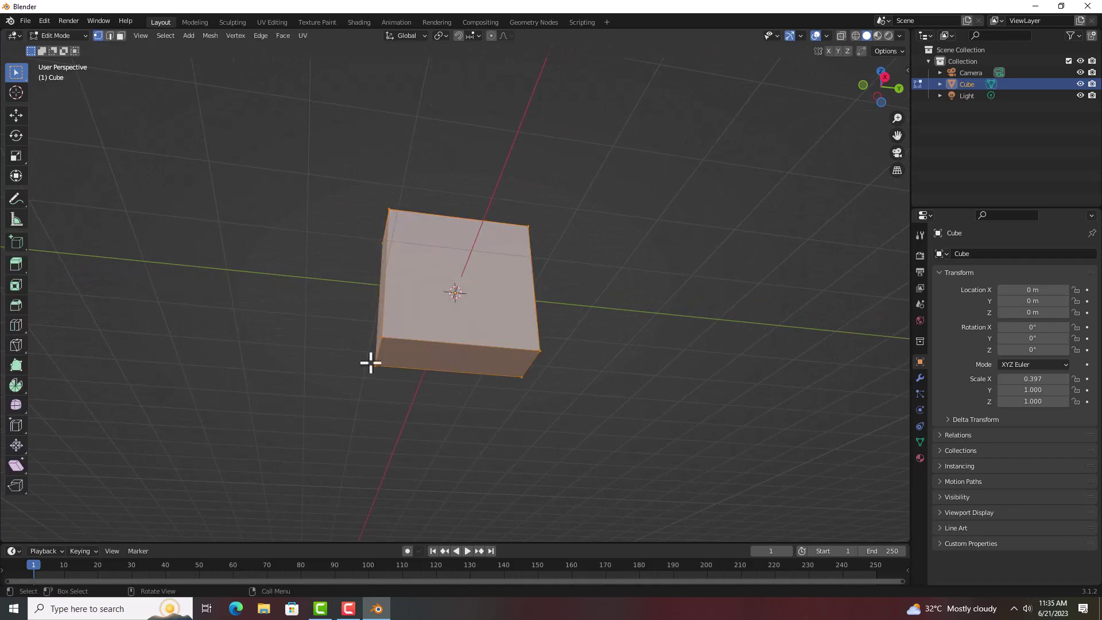
pyautogui.click(149, 336)
pyautogui.click(120, 35)
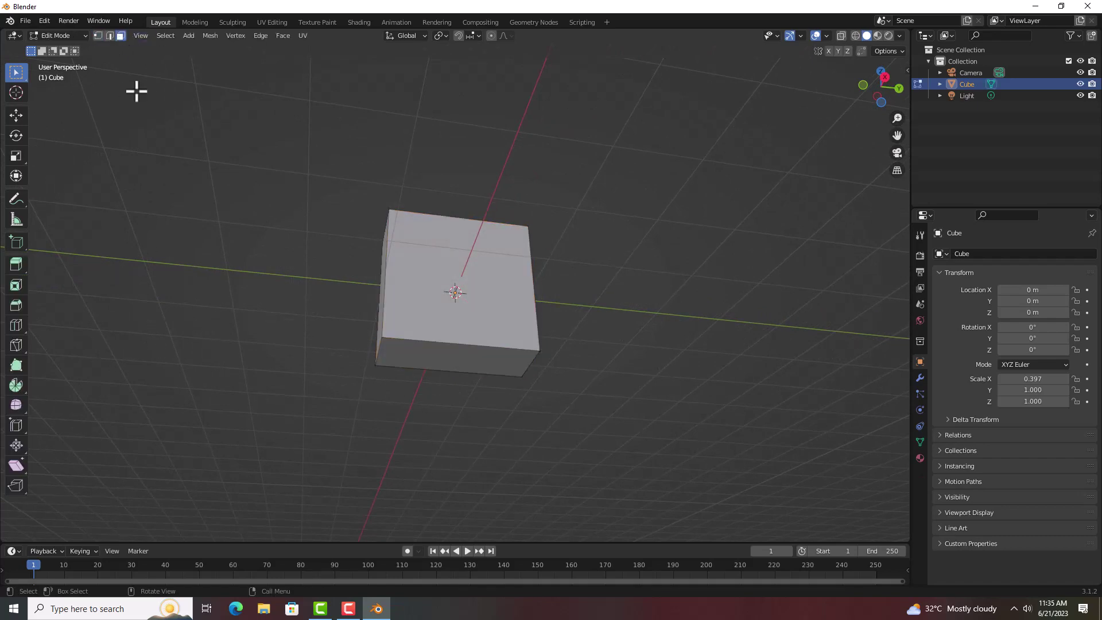
pyautogui.click(433, 361)
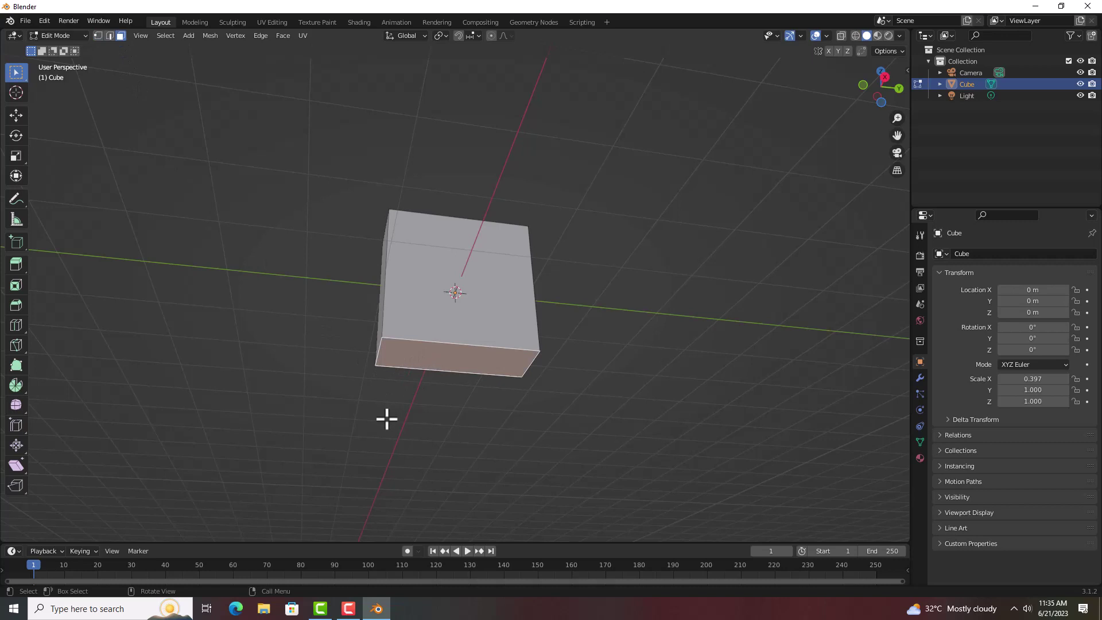
pyautogui.press('s')
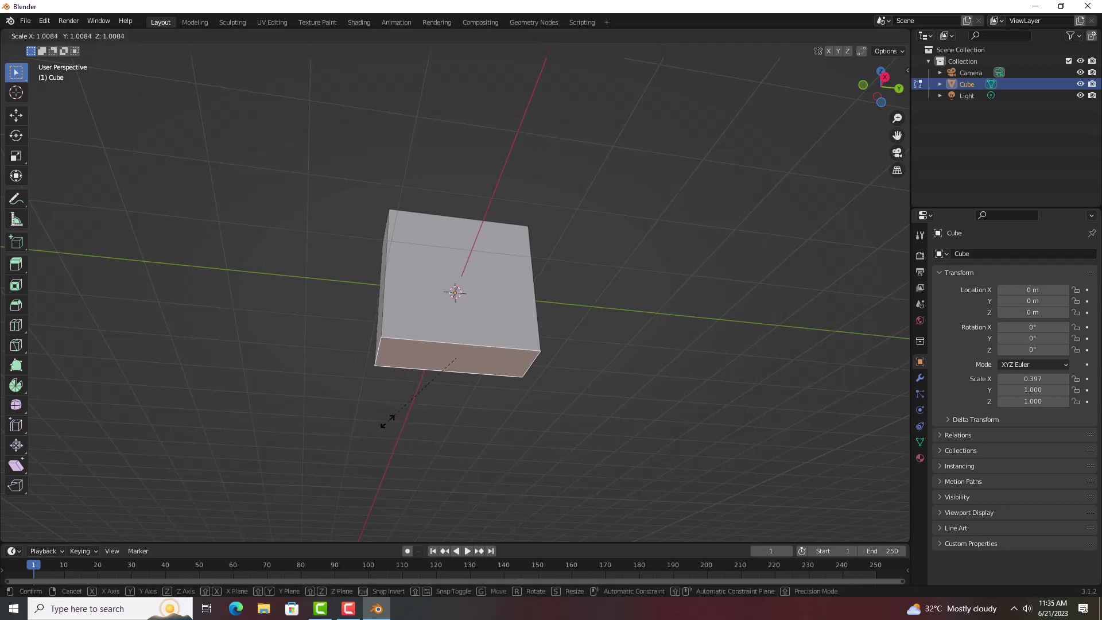
pyautogui.click(413, 395)
# Shorten the tapered body vertically to 0.716 on Z.
pyautogui.press('Tab')
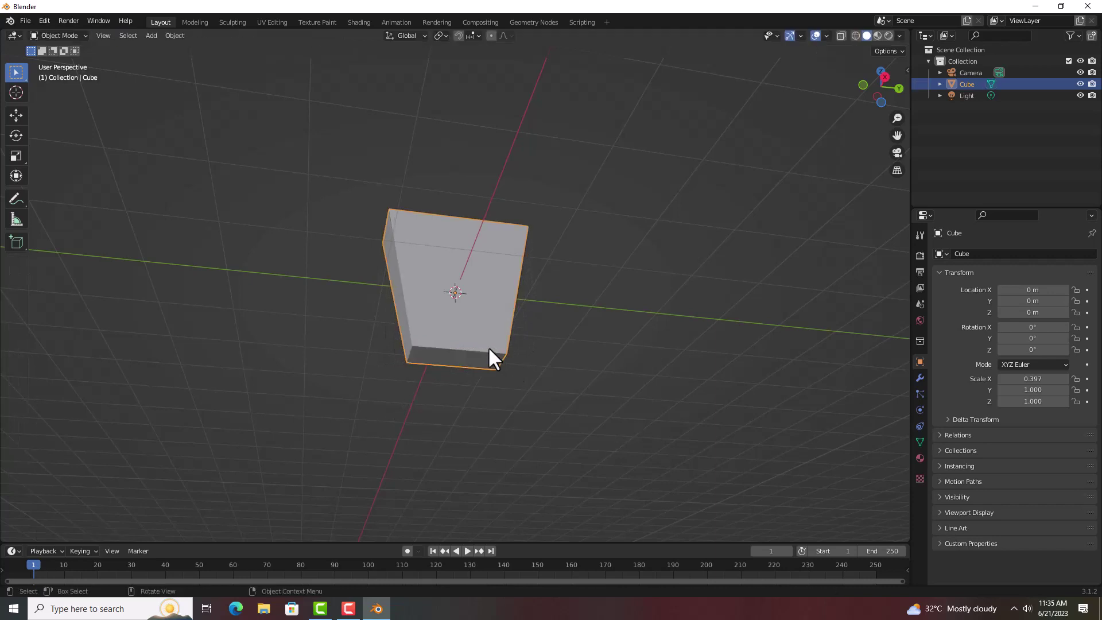
pyautogui.press('s')
pyautogui.press('z')
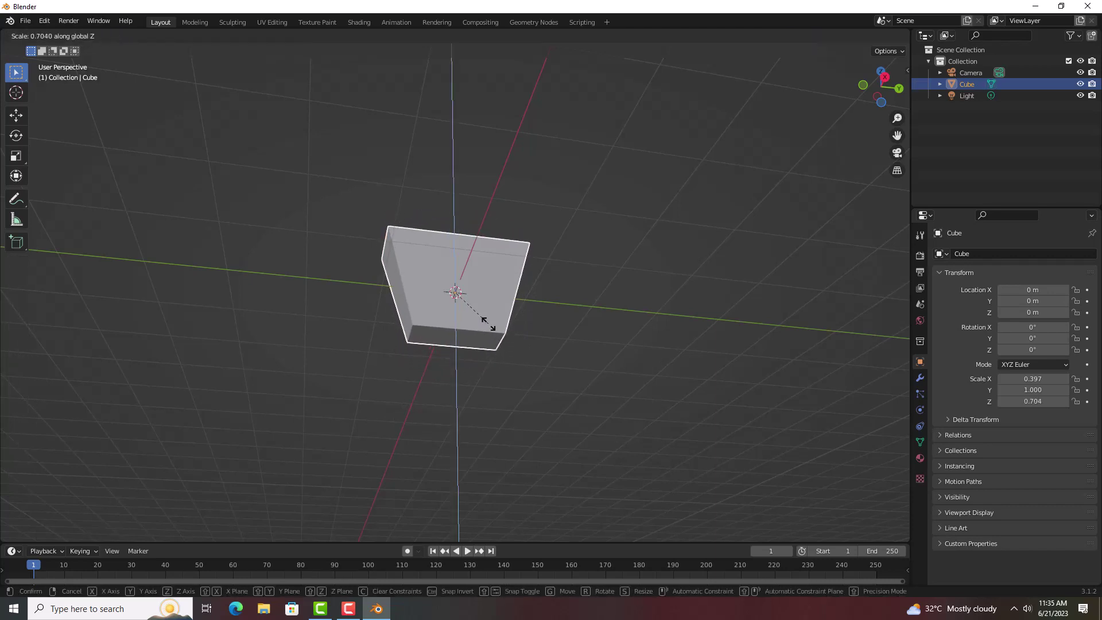
pyautogui.click(491, 323)
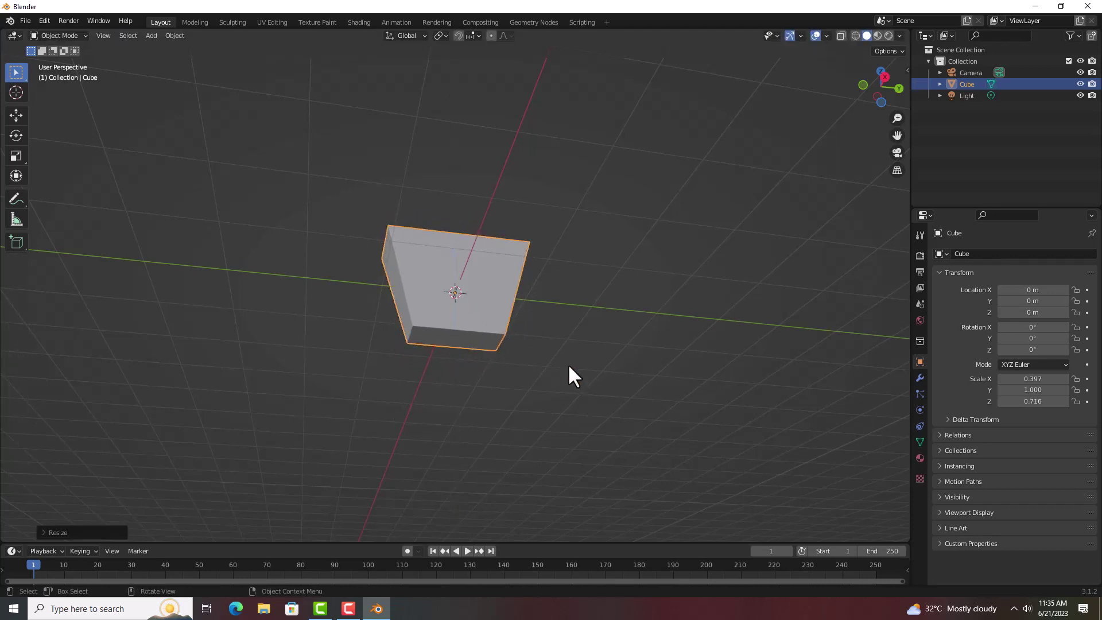
pyautogui.moveTo(583, 362)
pyautogui.mouseDown(button='middle')
pyautogui.moveTo(603, 449)
pyautogui.moveTo(652, 450)
pyautogui.moveTo(552, 450)
pyautogui.moveTo(566, 453)
pyautogui.mouseUp(button='middle')
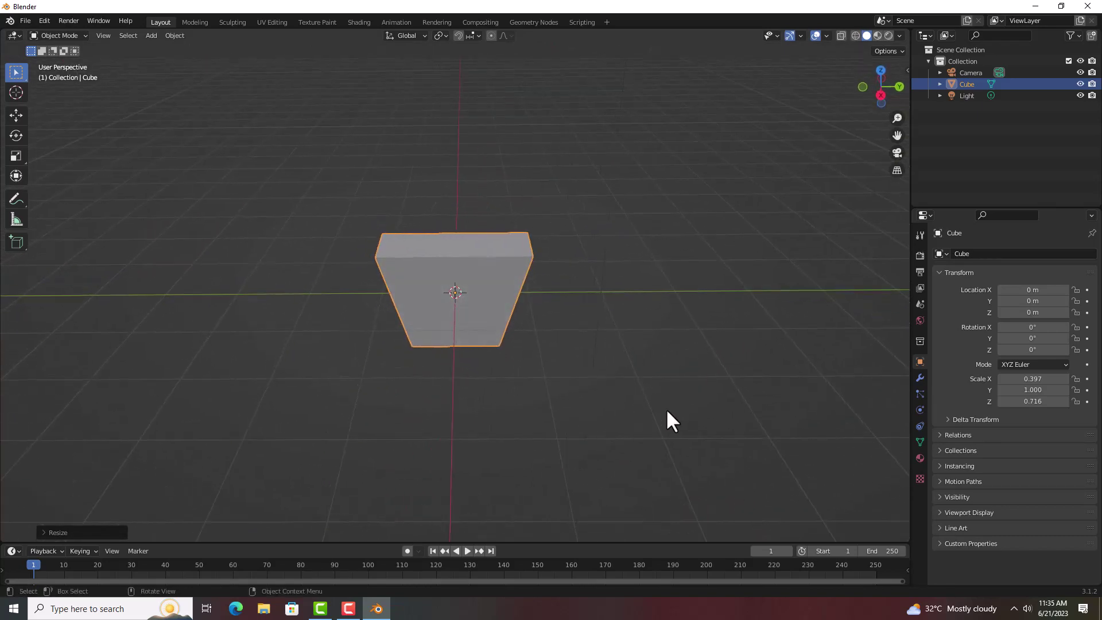
# Apply all transforms so the body's scale resets to 1.
pyautogui.rightClick(674, 432)
pyautogui.hotkey('ctrl', 'a')
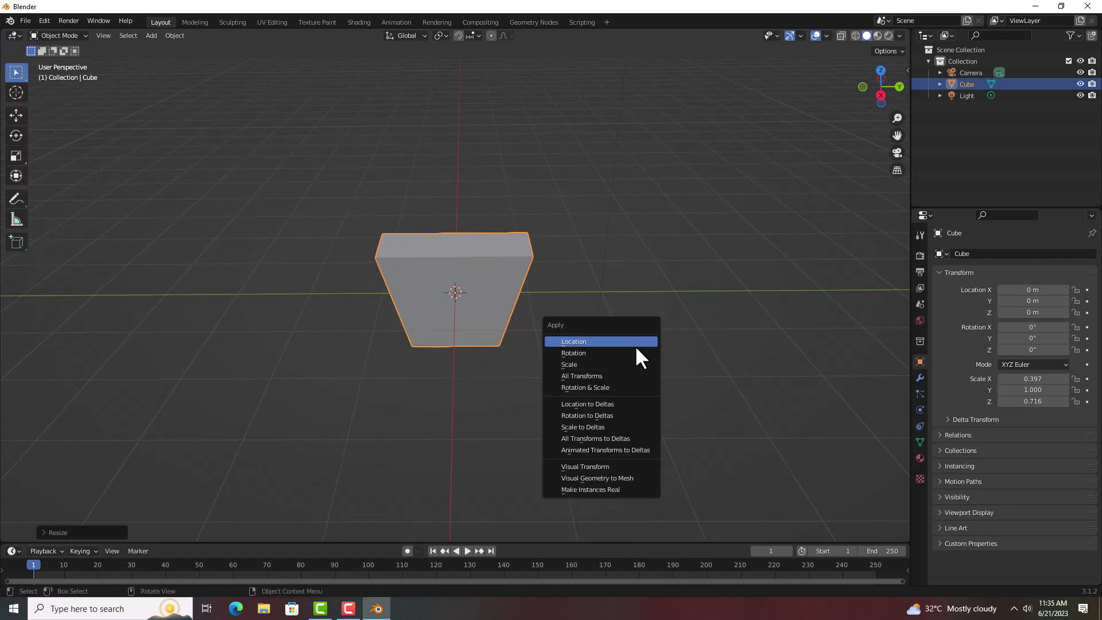
pyautogui.click(623, 376)
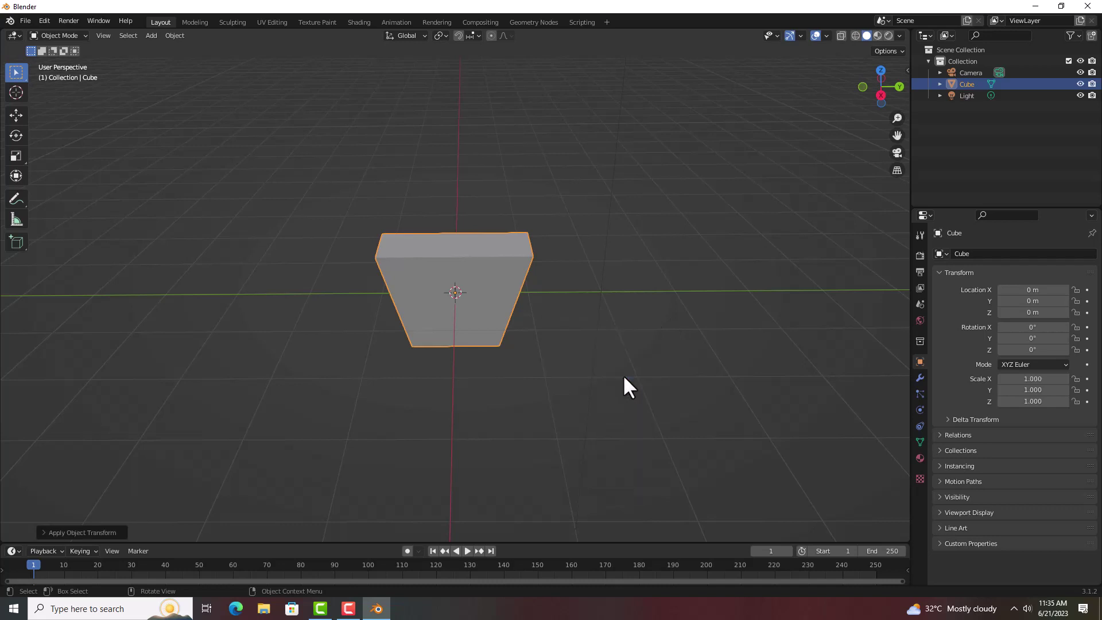
# Bevel every edge of the body with a many-segment rounded bevel.
pyautogui.press('Tab')
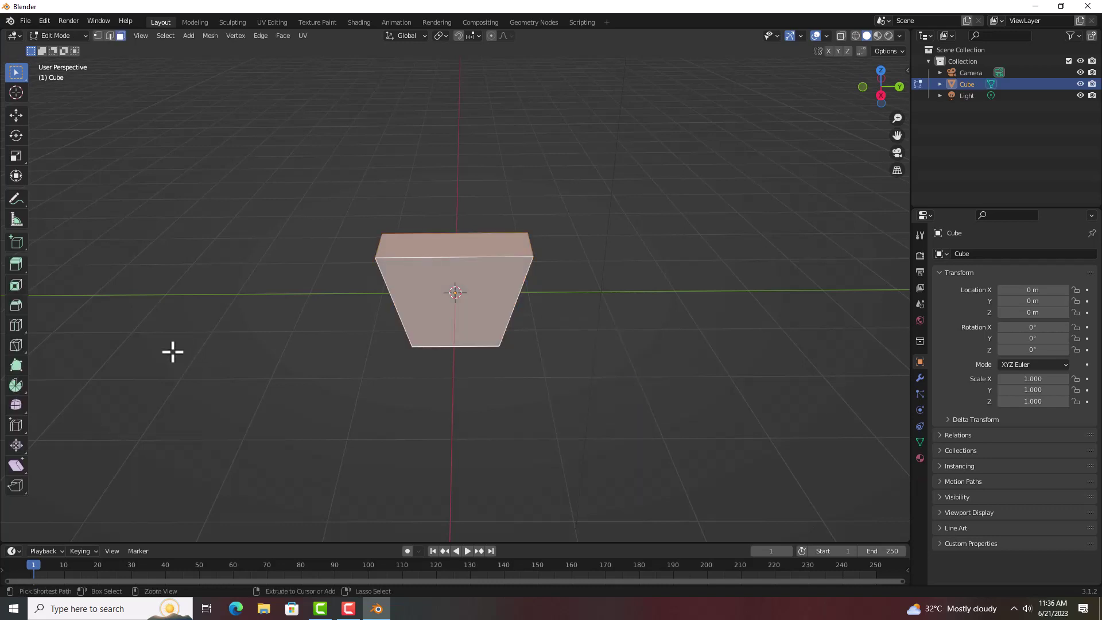
pyautogui.hotkey('ctrl', 'b')
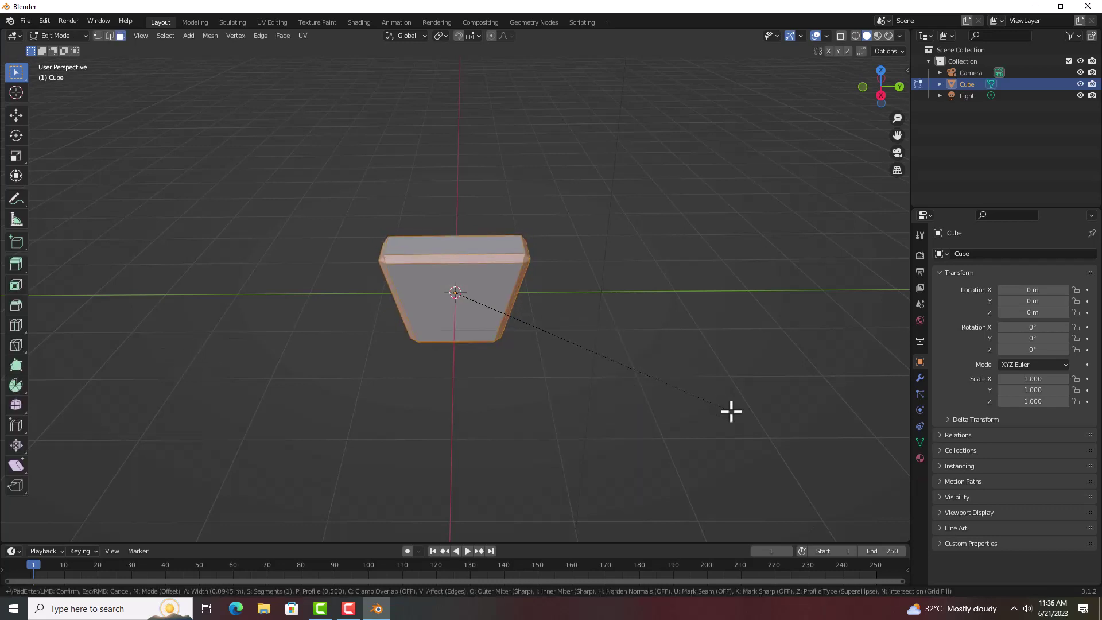
pyautogui.scroll(2, 732, 412)
pyautogui.scroll(2, 732, 411)
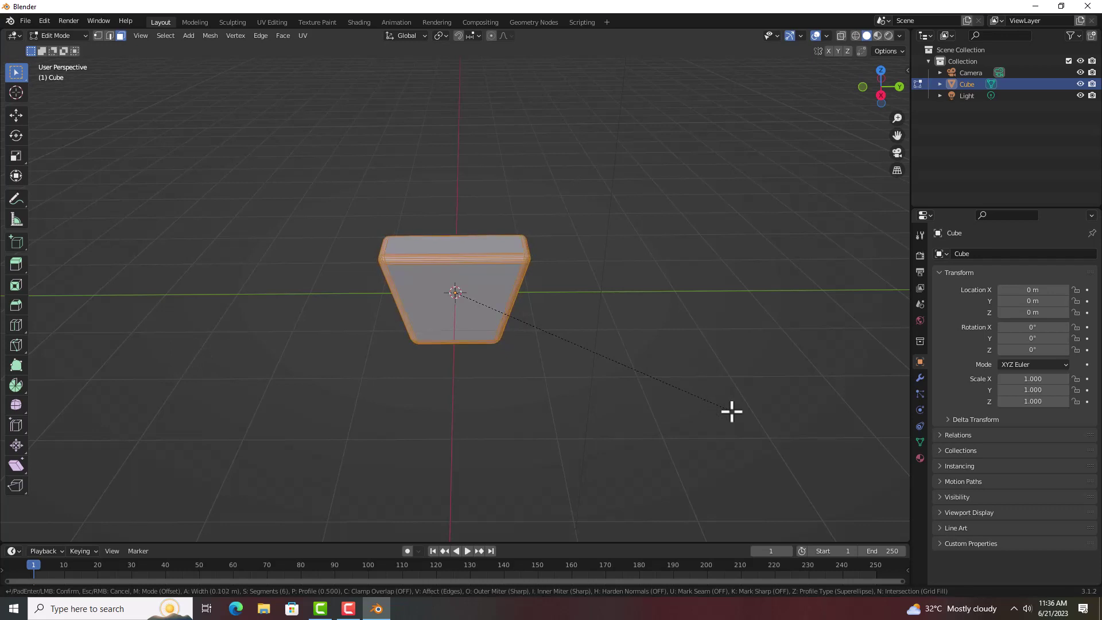
pyautogui.scroll(2, 732, 411)
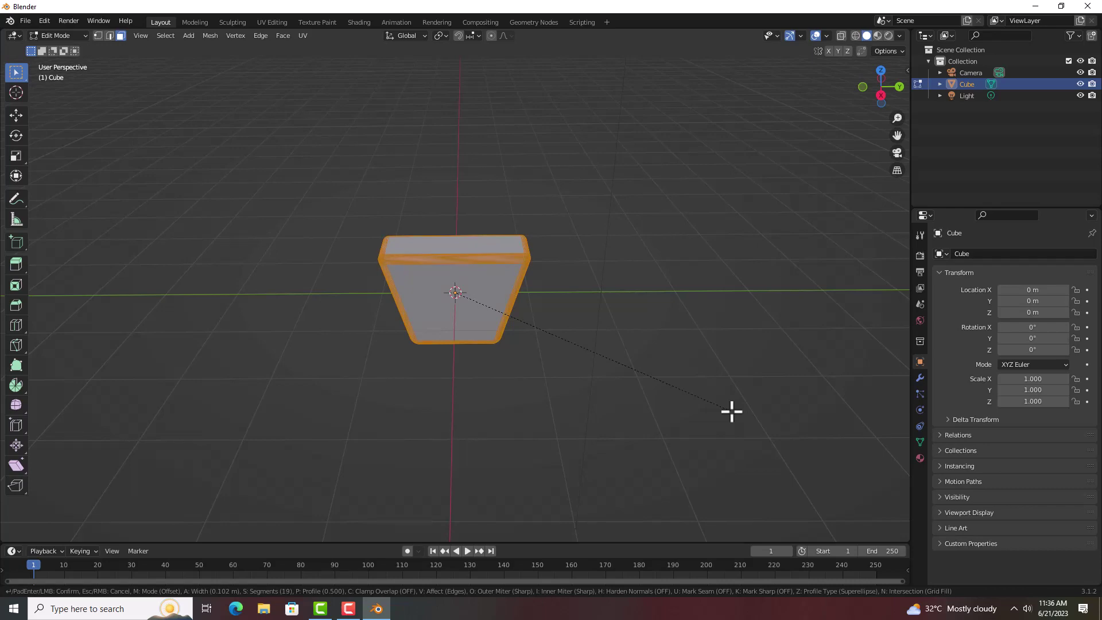
pyautogui.click(732, 411)
pyautogui.moveTo(207, 386)
pyautogui.mouseDown(button='middle')
pyautogui.moveTo(302, 400)
pyautogui.moveTo(236, 394)
pyautogui.mouseUp(button='middle')
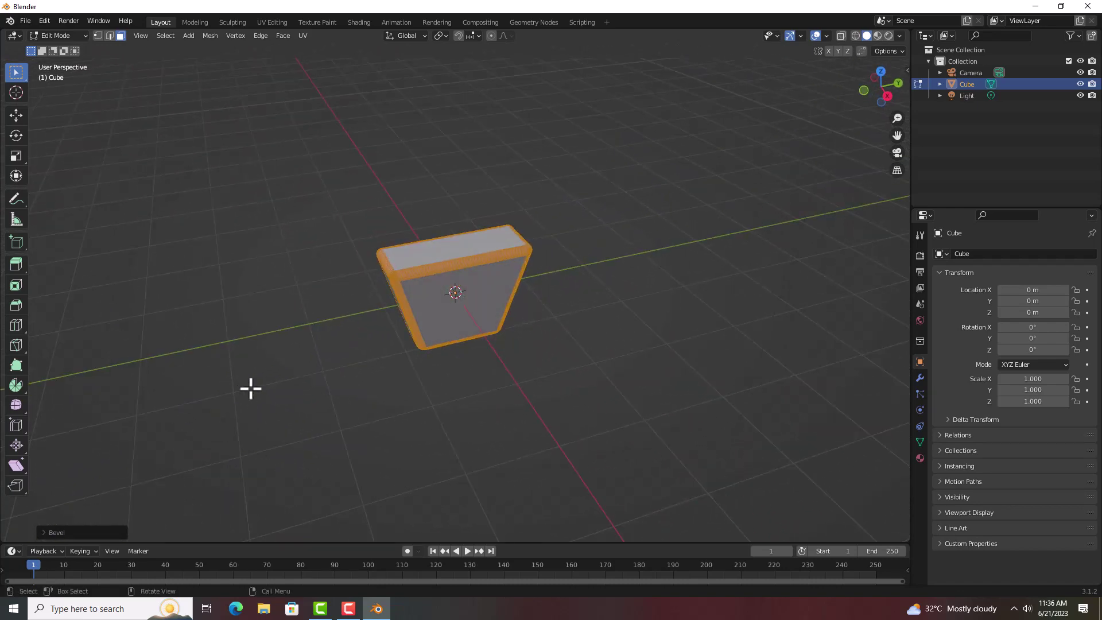
pyautogui.press('Tab')
# Apply Shade Smooth to the tapered body and inspect it from several angles.
pyautogui.moveTo(356, 404); pyautogui.dragTo(350, 382, button='middle')
pyautogui.rightClick(236, 281)
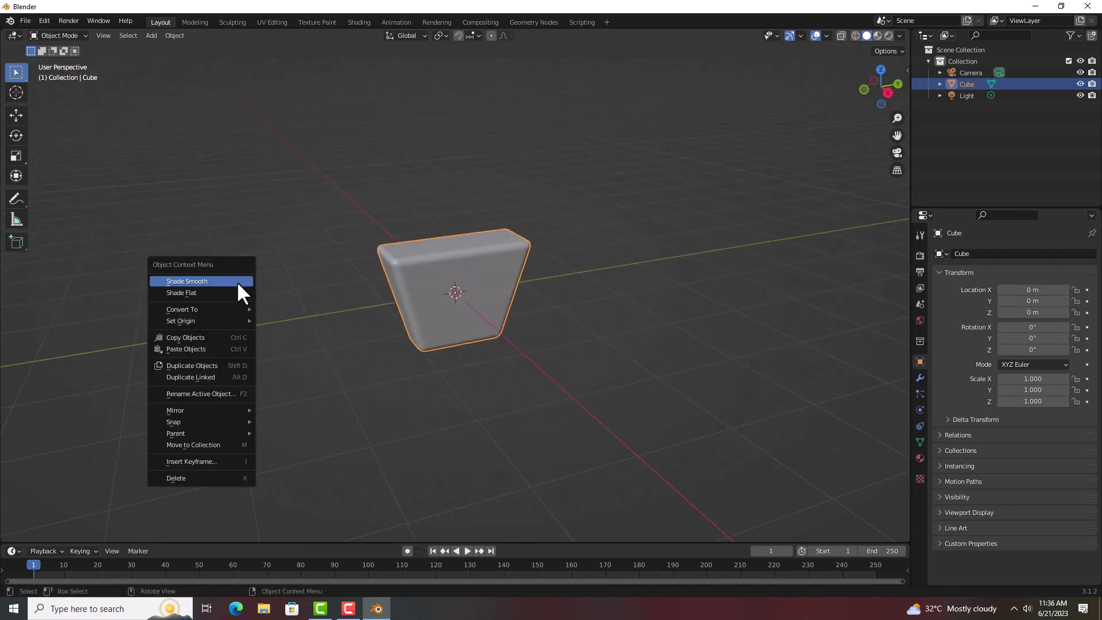
pyautogui.moveTo(396, 353); pyautogui.dragTo(452, 404, button='middle')
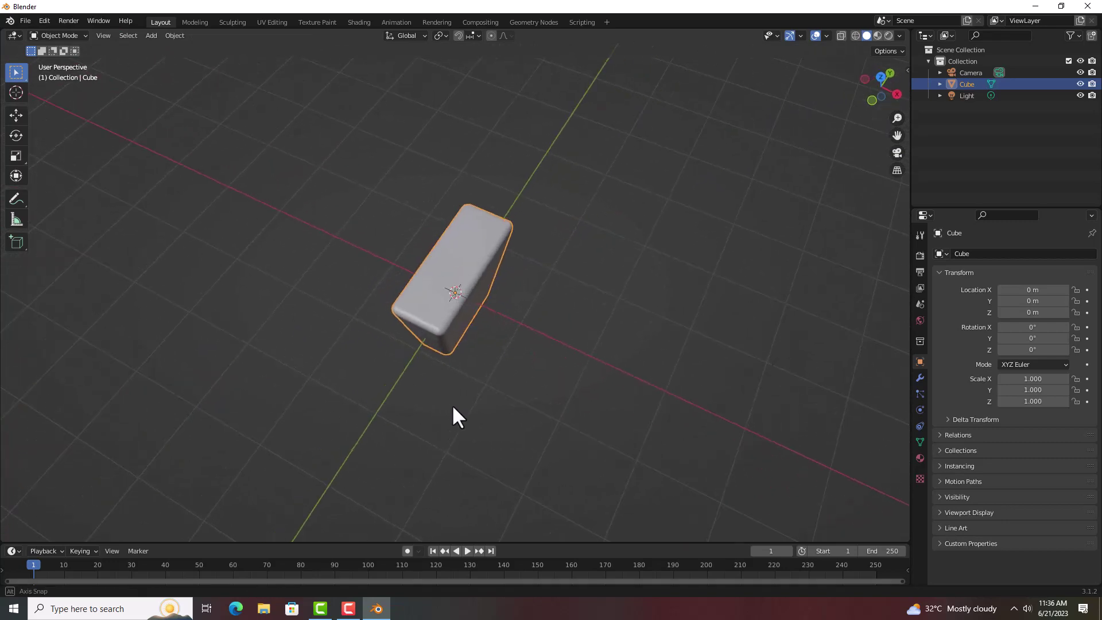
pyautogui.press('Left')
pyautogui.scroll(3, 449, 398)
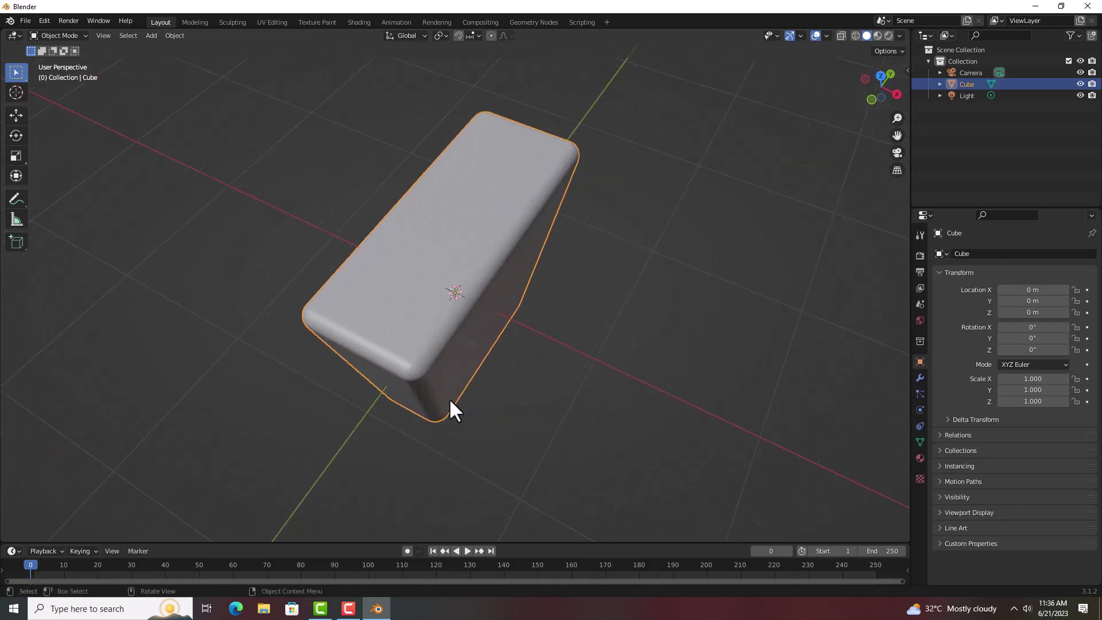
pyautogui.scroll(1, 449, 397)
pyautogui.moveTo(453, 398)
pyautogui.mouseDown(button='middle')
pyautogui.moveTo(426, 349)
pyautogui.moveTo(257, 349)
pyautogui.moveTo(492, 349)
pyautogui.moveTo(432, 391)
pyautogui.moveTo(346, 369)
pyautogui.moveTo(384, 351)
pyautogui.moveTo(408, 381)
pyautogui.moveTo(325, 369)
pyautogui.moveTo(350, 370)
pyautogui.mouseUp(button='middle')
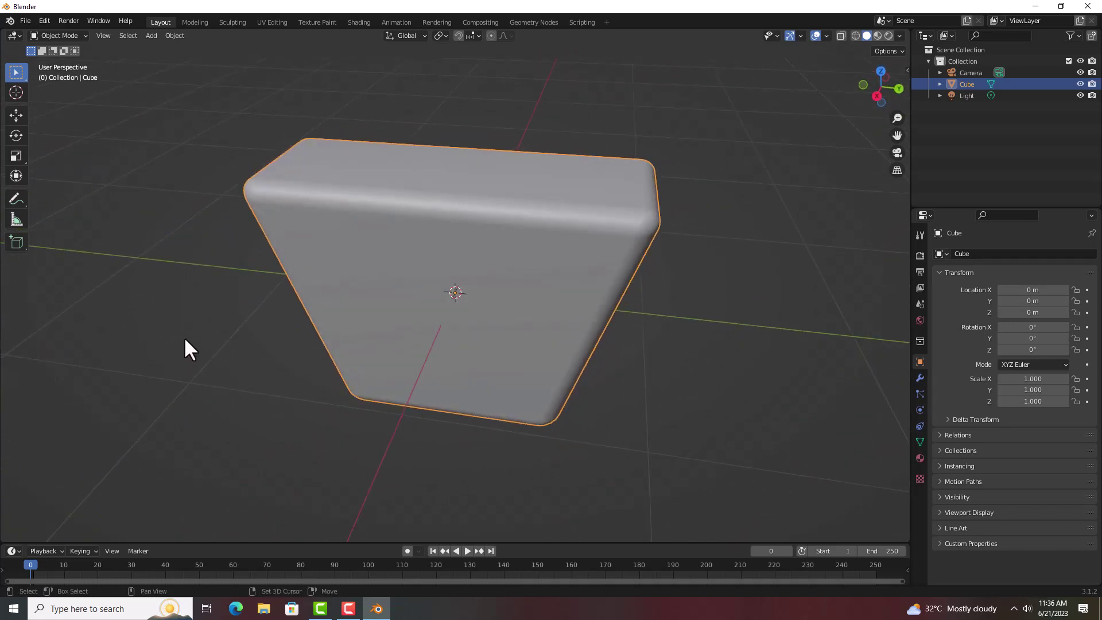
# Add a cylinder for the neck and shrink it to a -0.196 scale.
pyautogui.hotkey('shift', 'a')
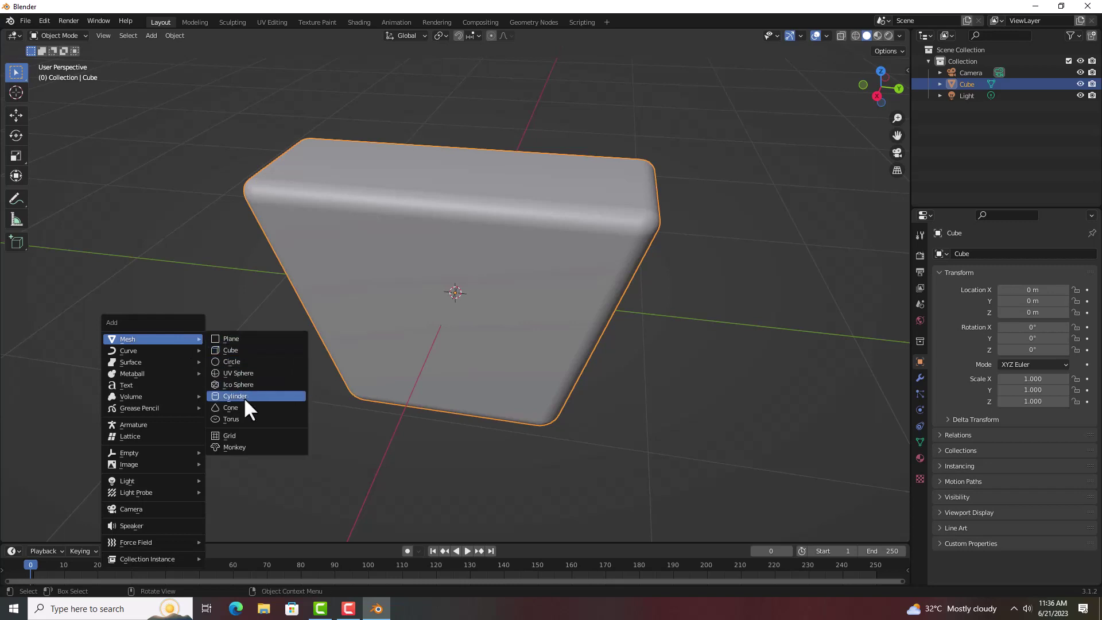
pyautogui.click(243, 398)
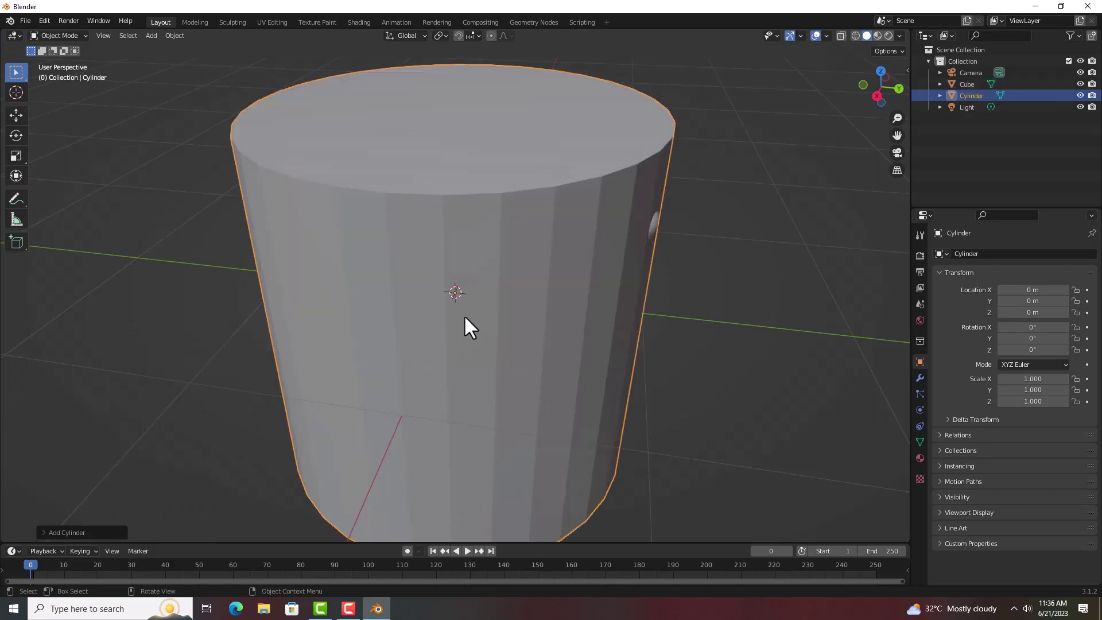
pyautogui.press('s')
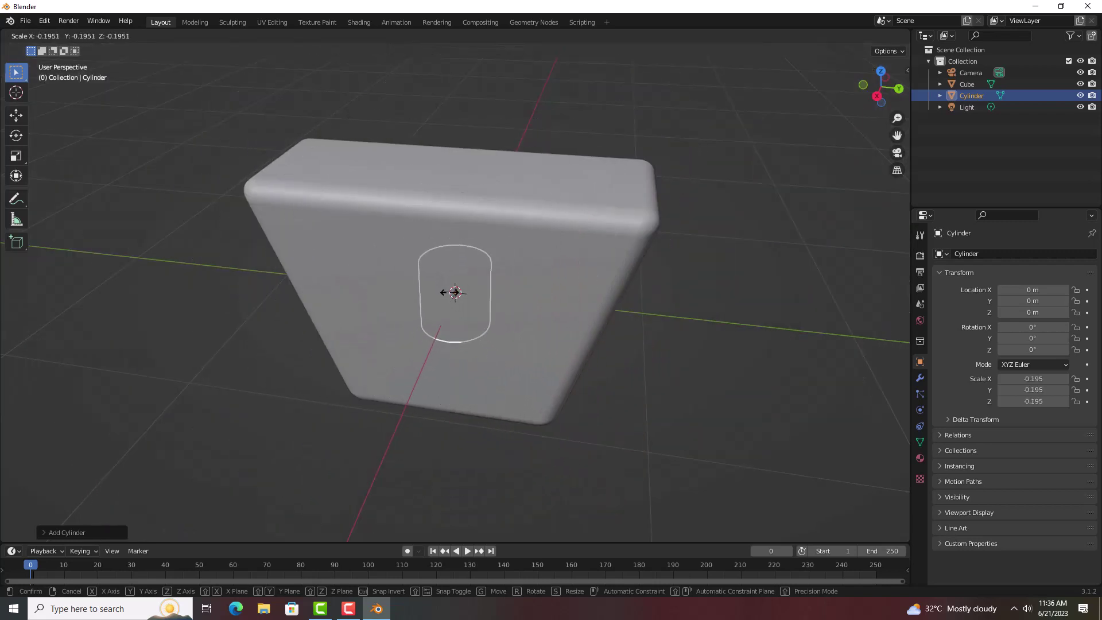
pyautogui.click(454, 292)
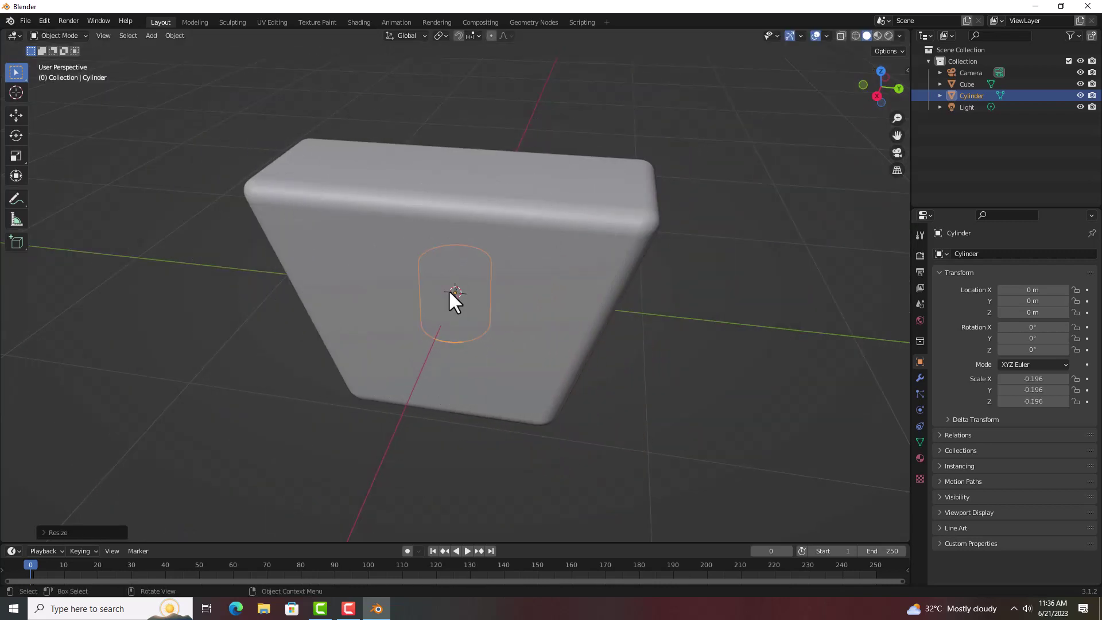
# Raise the neck cylinder along Z to about 0.60 m.
pyautogui.press('g')
pyautogui.press('z')
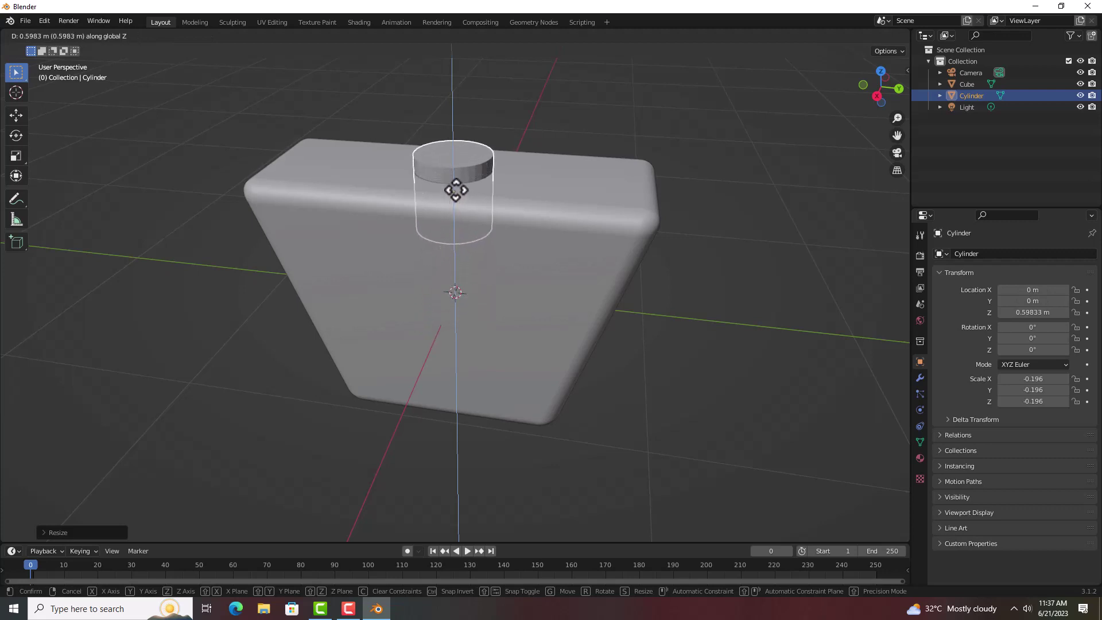
pyautogui.click(456, 190)
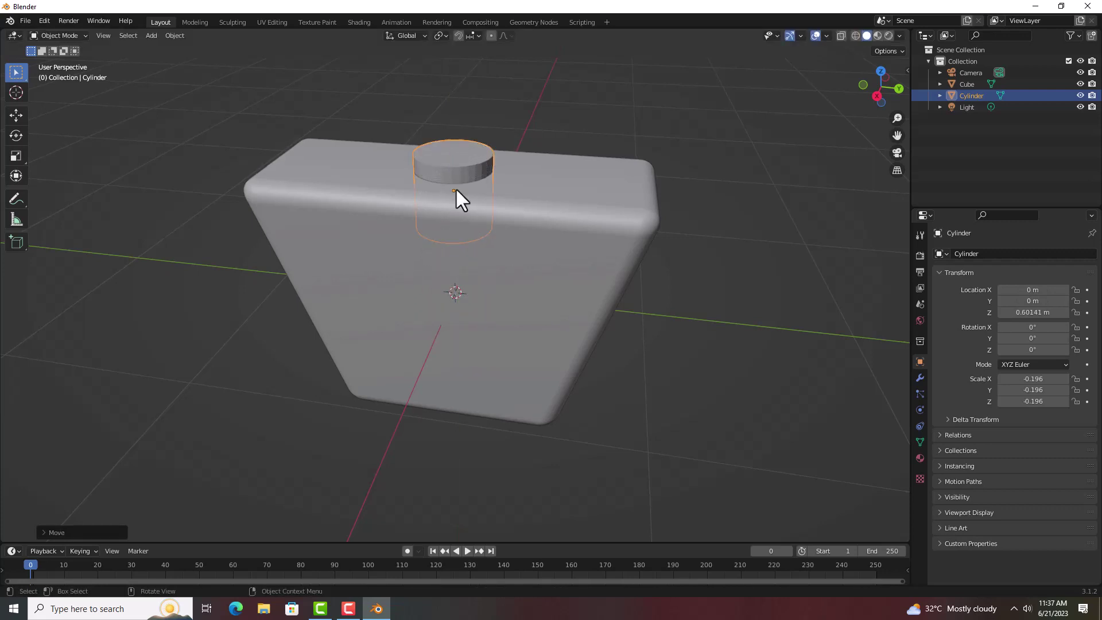
# Duplicate the neck cylinder, shrink the copy and raise it as a thin stem atop the neck.
pyautogui.hotkey('shift', 'd')
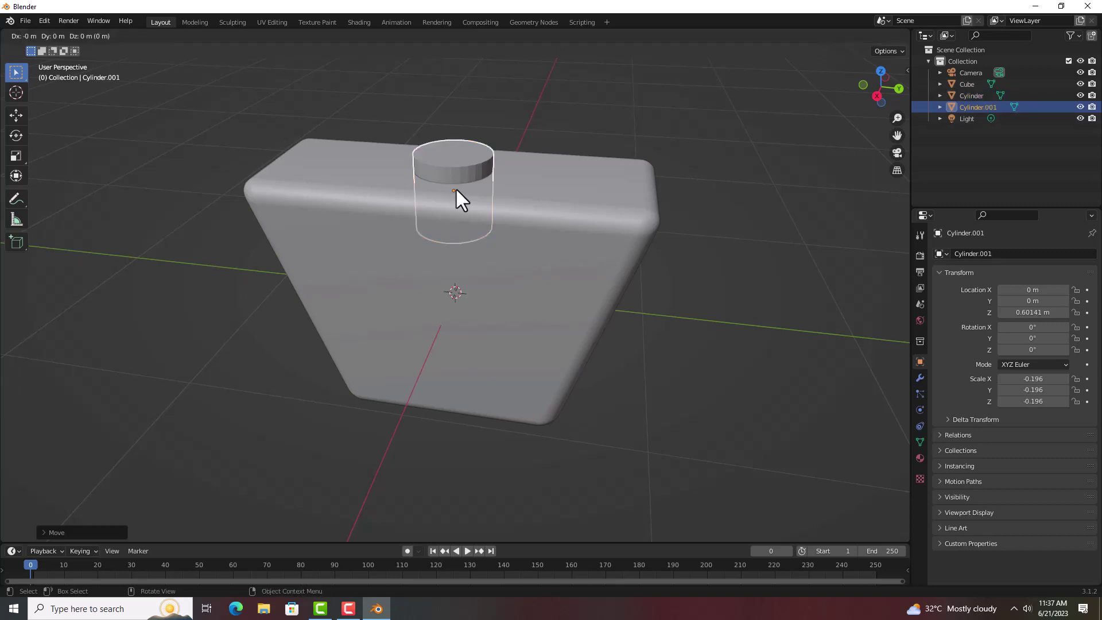
pyautogui.click(456, 187)
pyautogui.hotkey('shift', 'd')
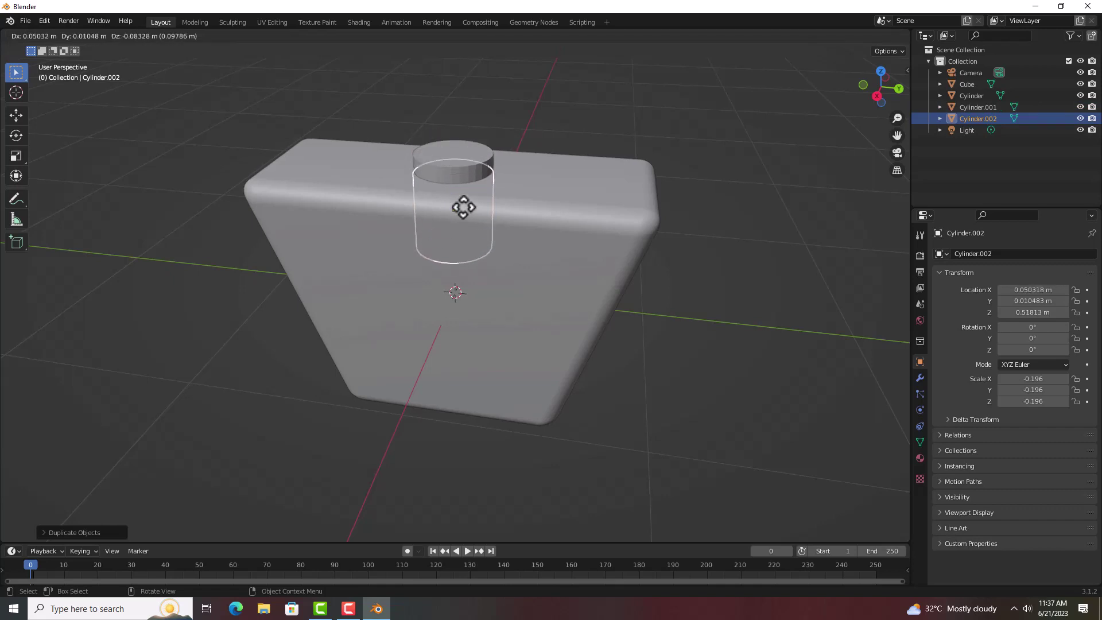
pyautogui.press('Escape')
pyautogui.press('s')
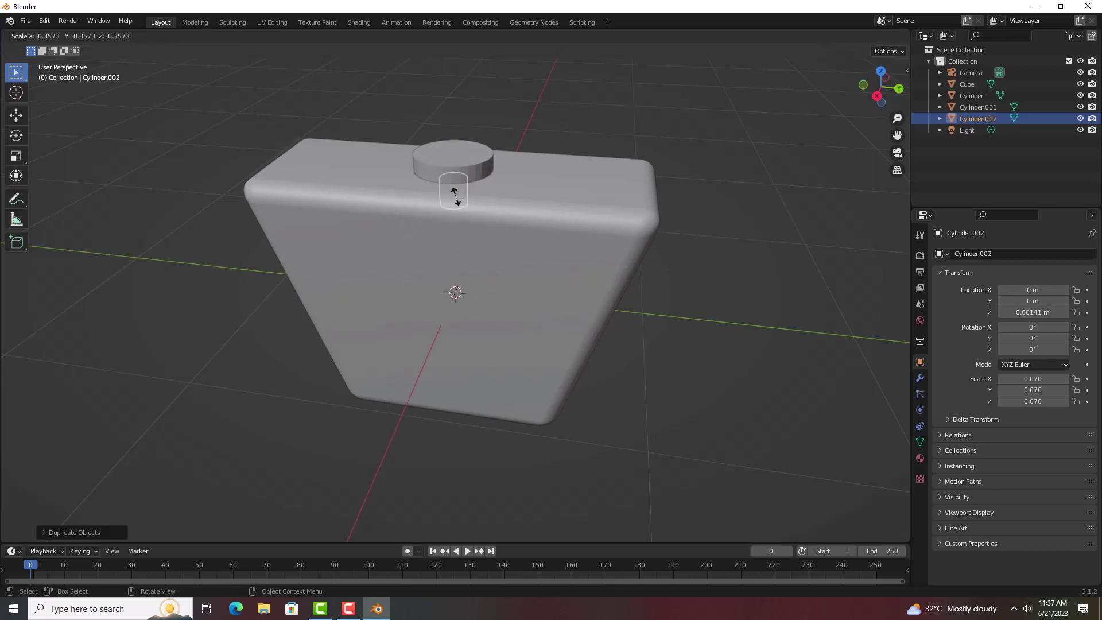
pyautogui.click(456, 197)
pyautogui.press('g')
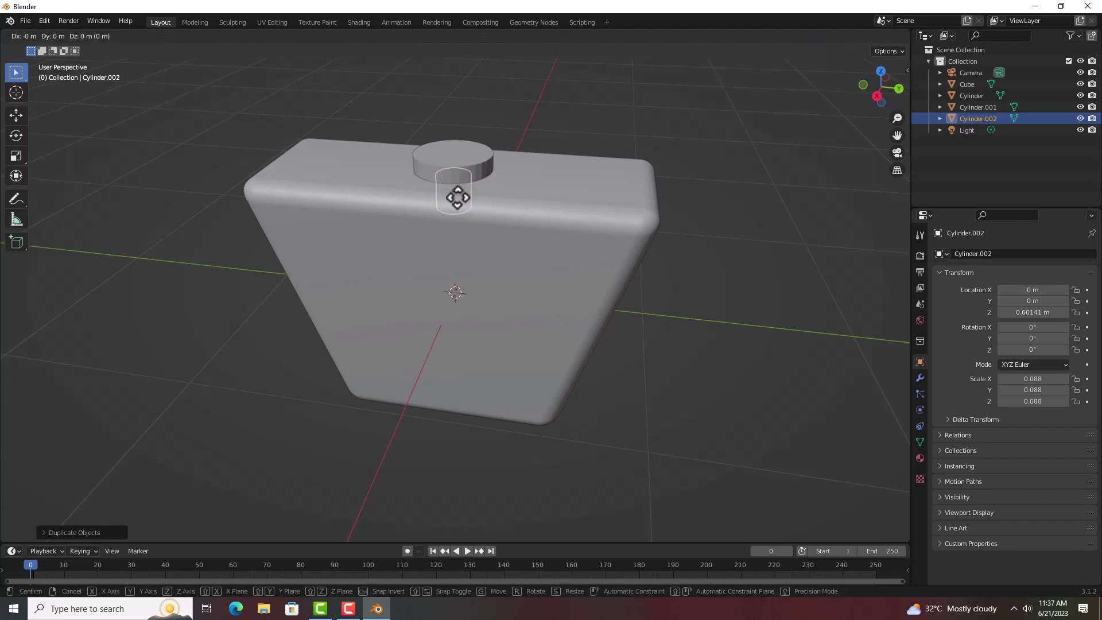
pyautogui.press('z')
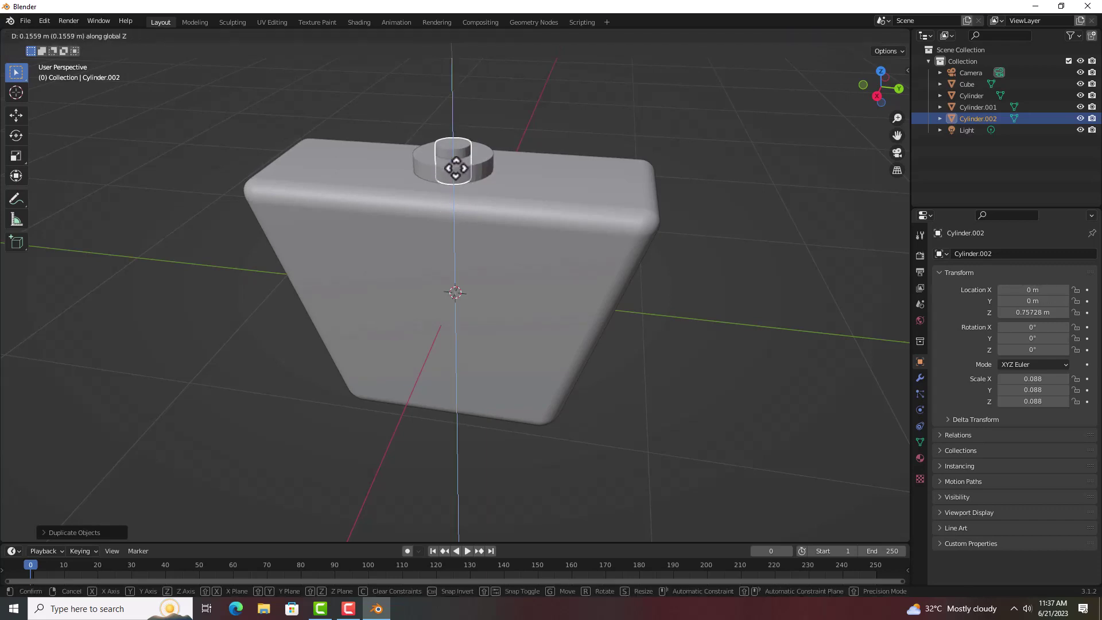
pyautogui.click(456, 164)
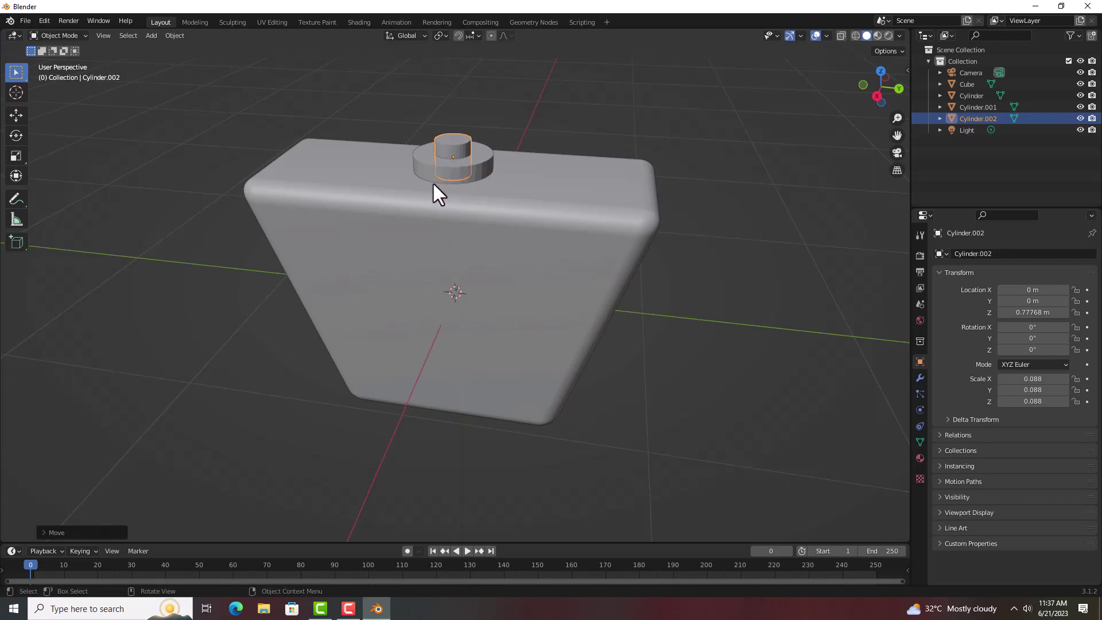
# Duplicate the neck cylinder again, raise the copy above the neck and resize it as a cap.
pyautogui.click(430, 171)
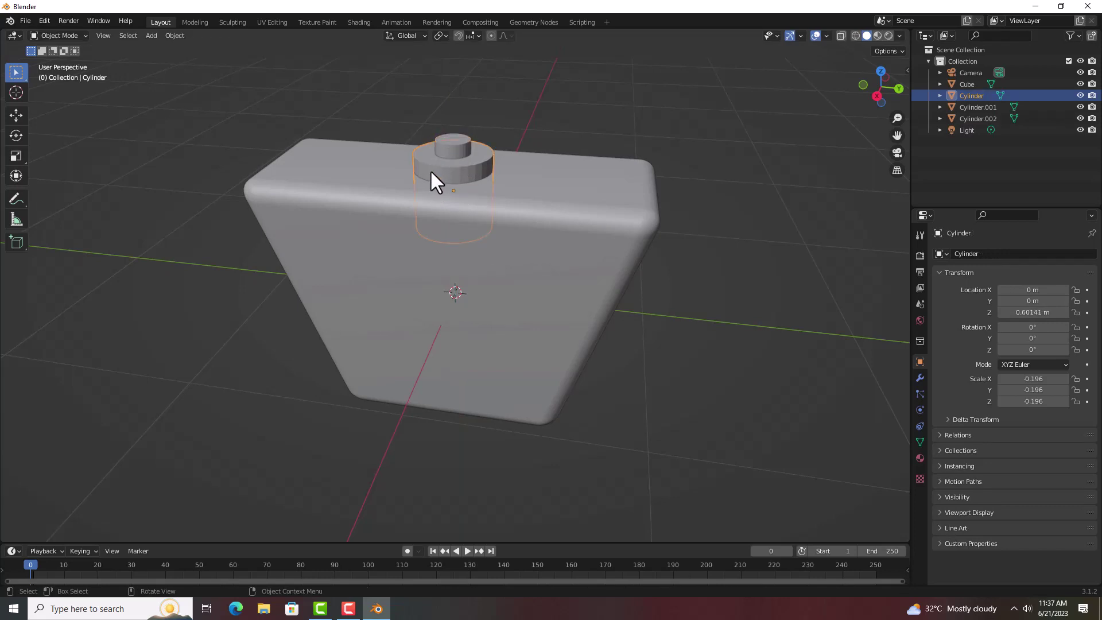
pyautogui.hotkey('shift', 'd')
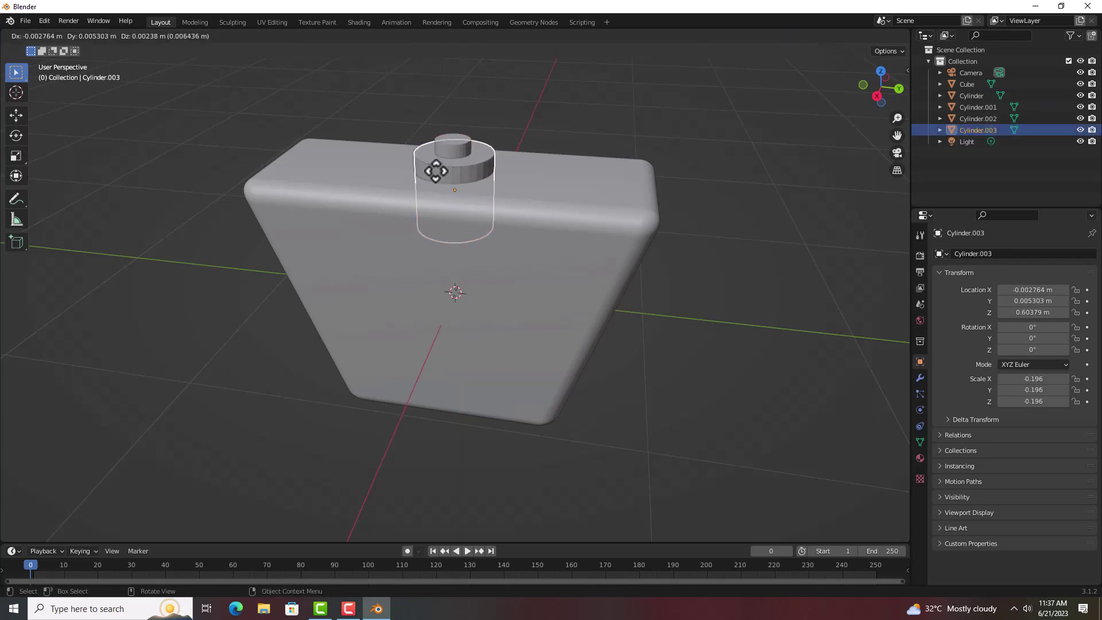
pyautogui.press('z')
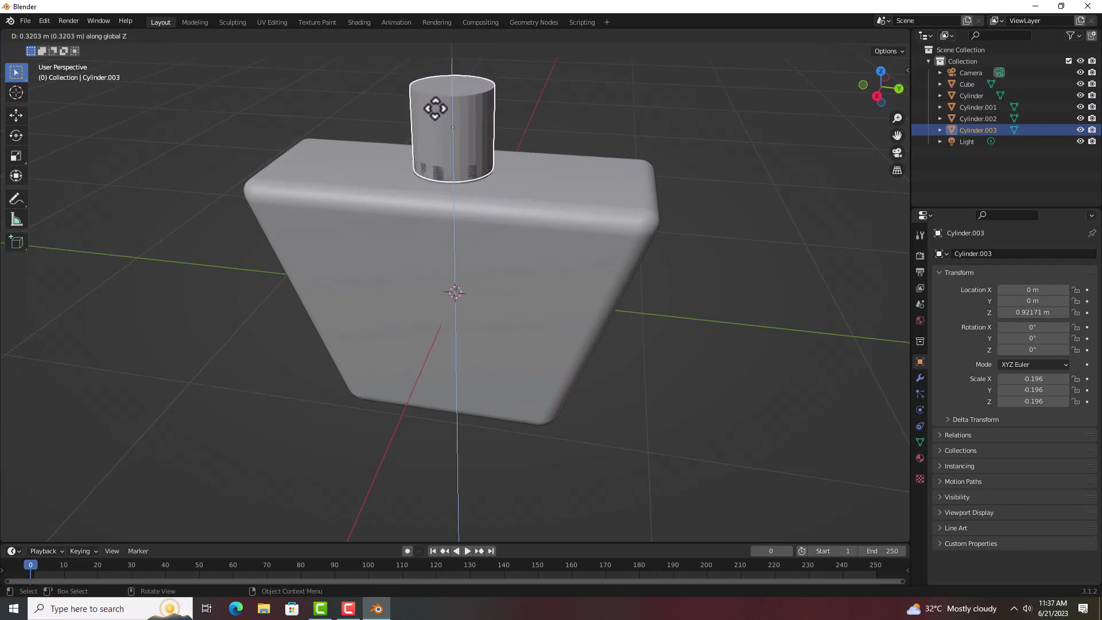
pyautogui.click(435, 108)
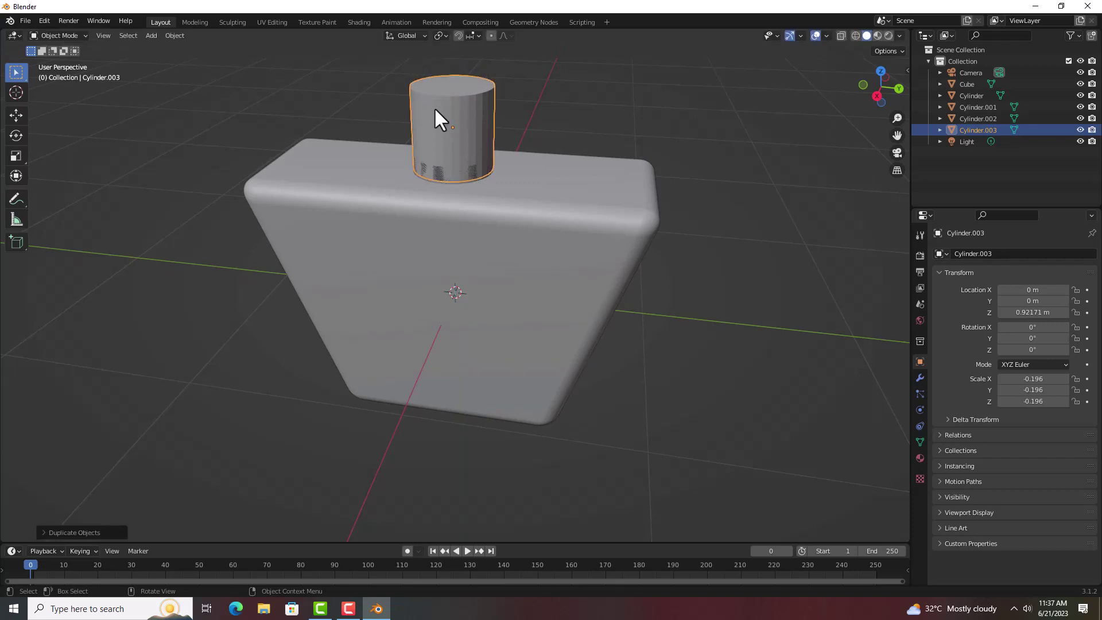
pyautogui.press('s')
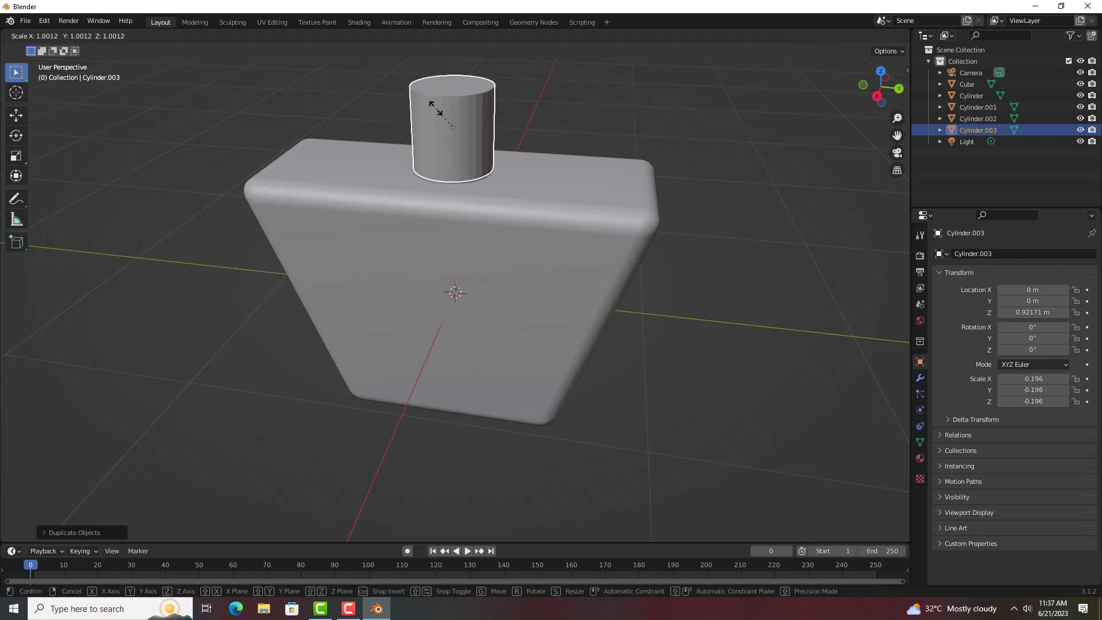
pyautogui.click(435, 109)
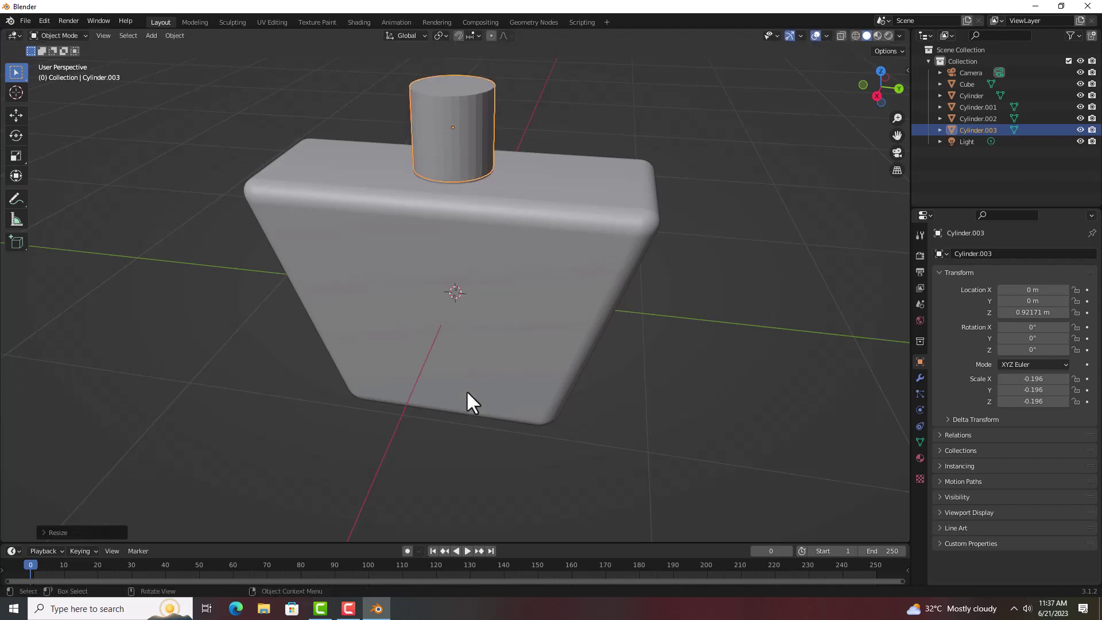
# Flatten the cap to Z 0.065, lower it onto the stem at 0.90194 m, and hide it.
pyautogui.click(450, 127)
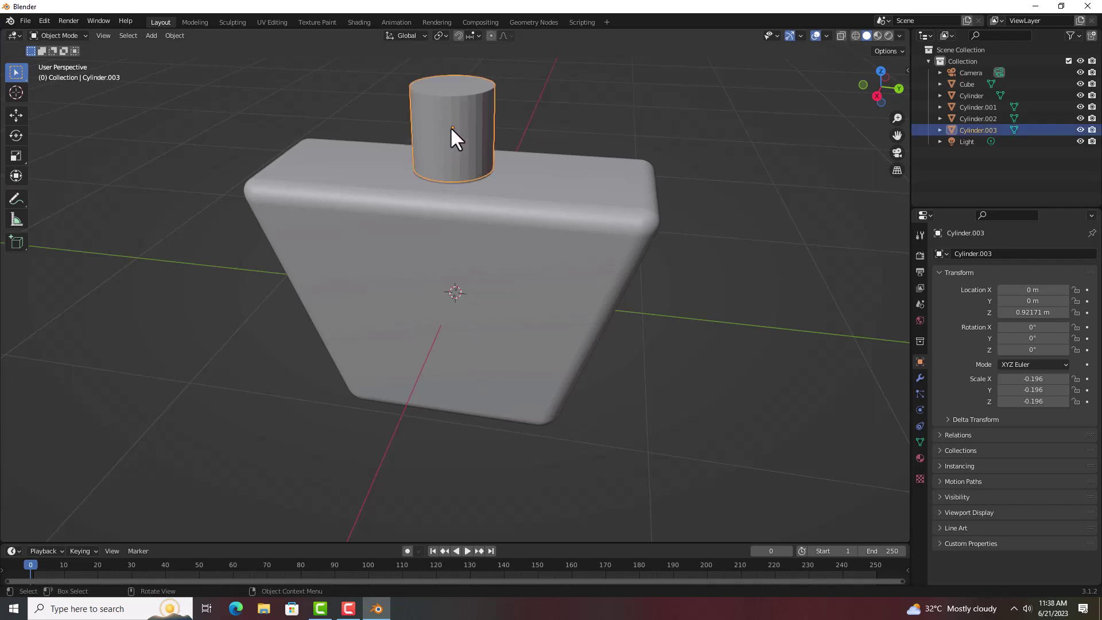
pyautogui.press('s')
pyautogui.press('z')
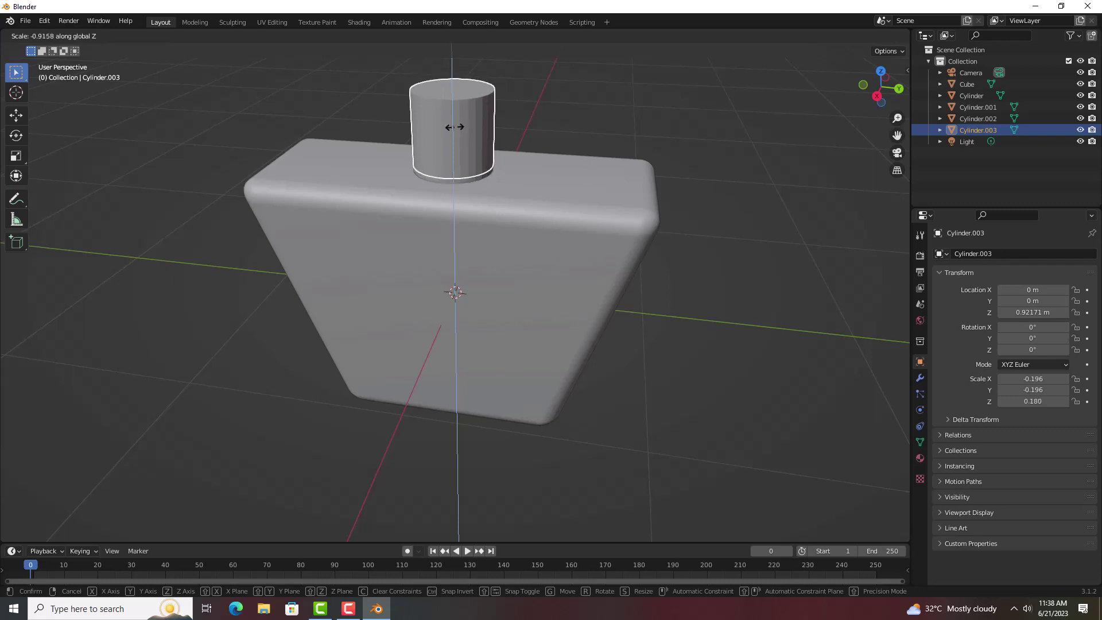
pyautogui.click(454, 126)
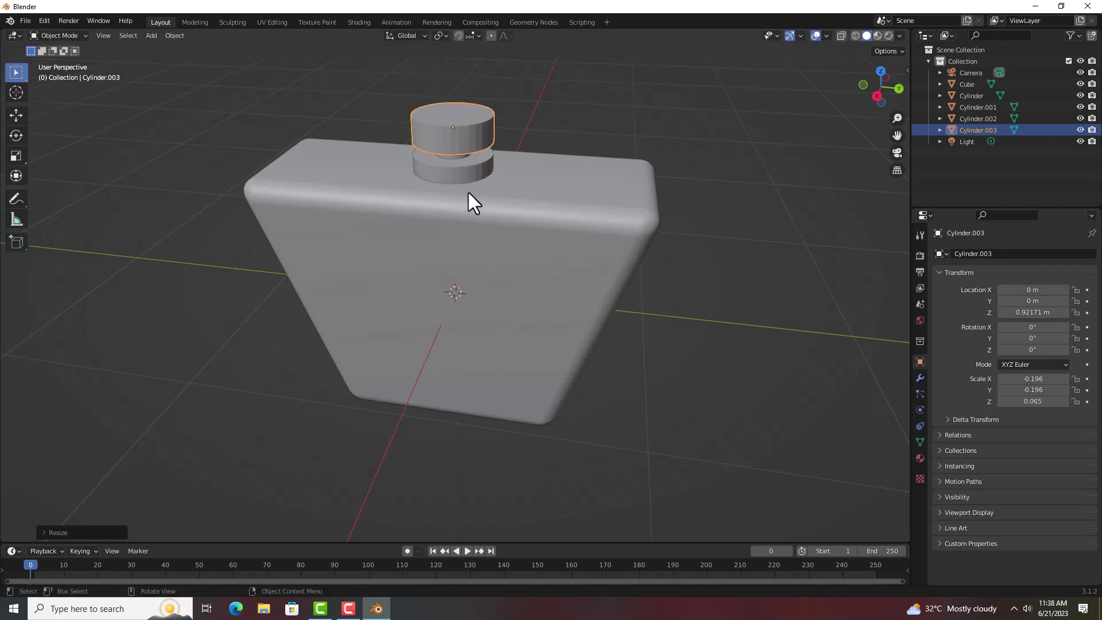
pyautogui.moveTo(468, 237)
pyautogui.mouseDown(button='middle')
pyautogui.moveTo(492, 246)
pyautogui.moveTo(518, 219)
pyautogui.moveTo(477, 216)
pyautogui.mouseUp(button='middle')
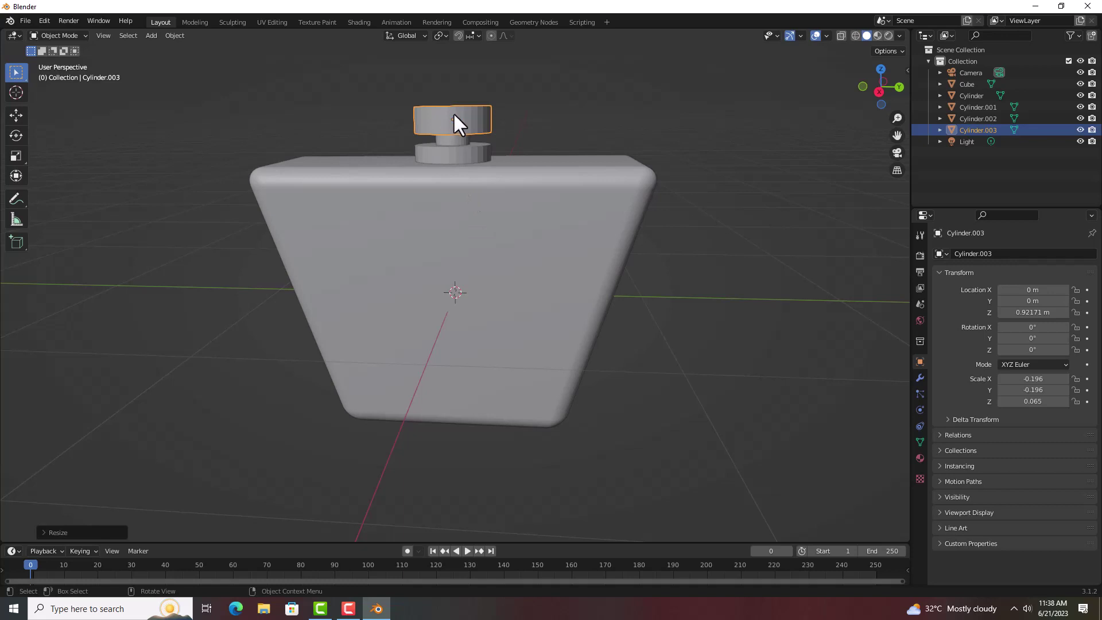
pyautogui.press('g')
pyautogui.press('z')
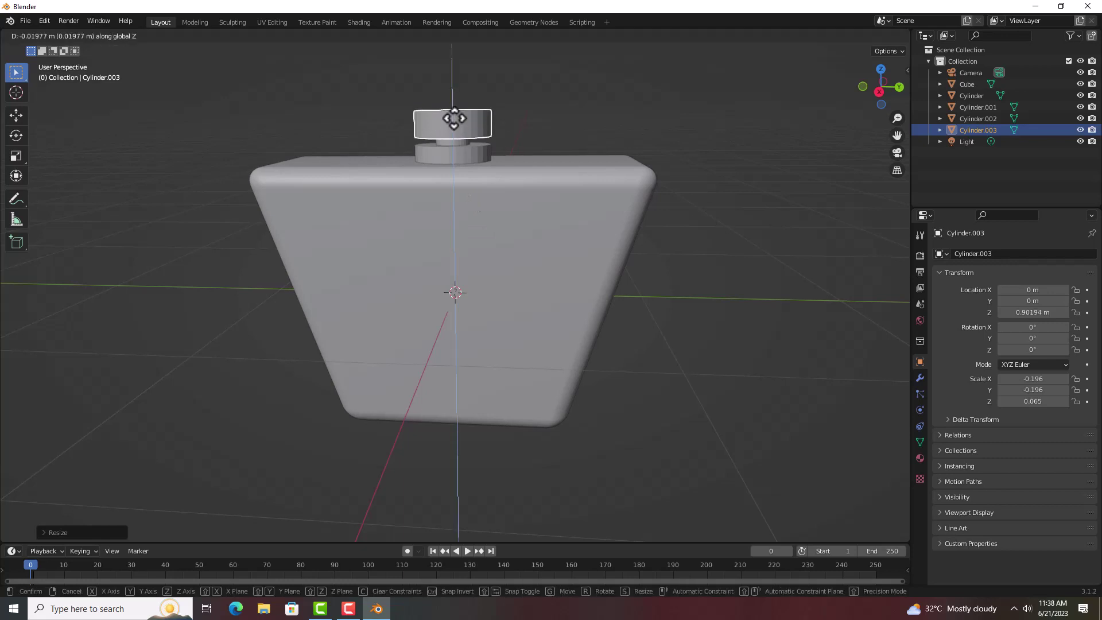
pyautogui.click(454, 118)
pyautogui.moveTo(424, 186); pyautogui.dragTo(453, 195, button='middle')
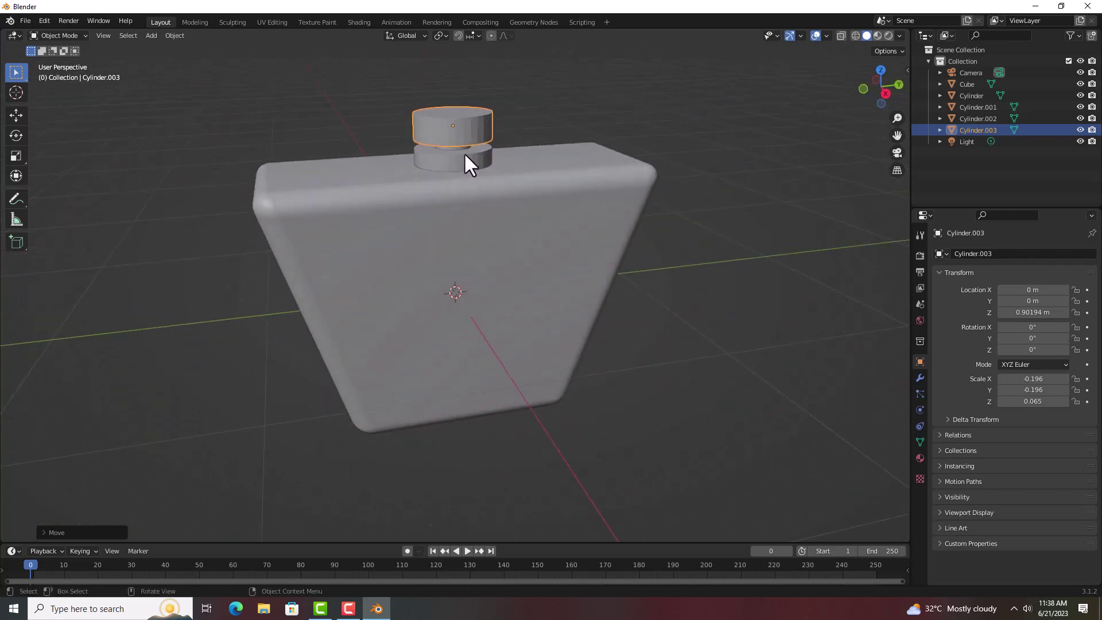
pyautogui.press('h')
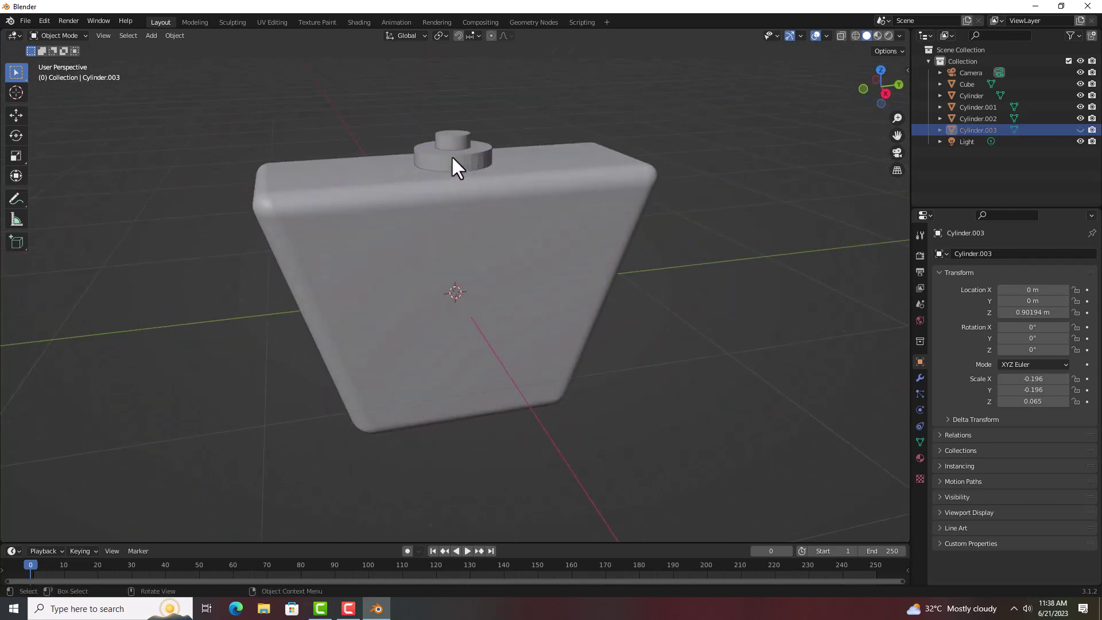
# Cycle-select the neck Cylinder at the bottle top and enter Edit Mode to show its vertices.
pyautogui.scroll(-1, 450, 159)
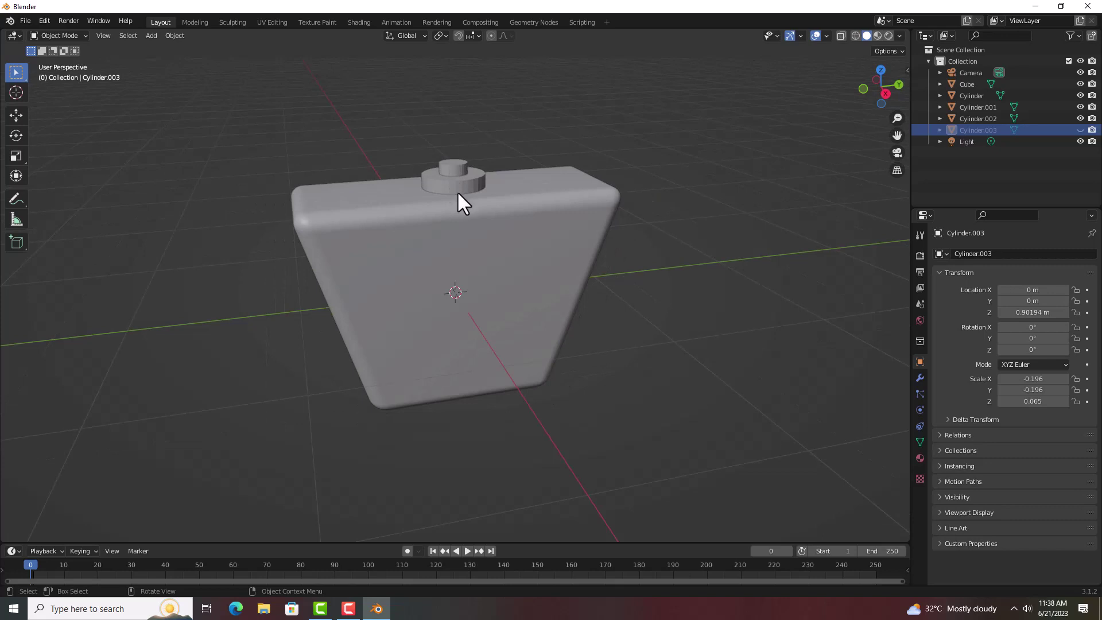
pyautogui.scroll(2, 457, 193)
pyautogui.moveTo(497, 178); pyautogui.dragTo(486, 228, button='middle')
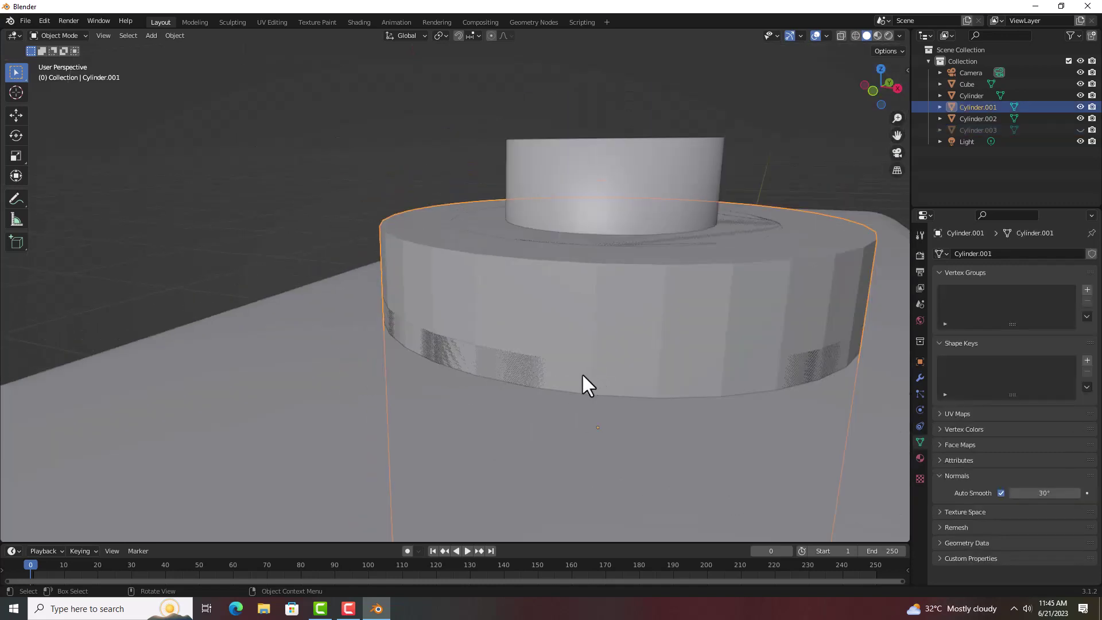
pyautogui.click(581, 373)
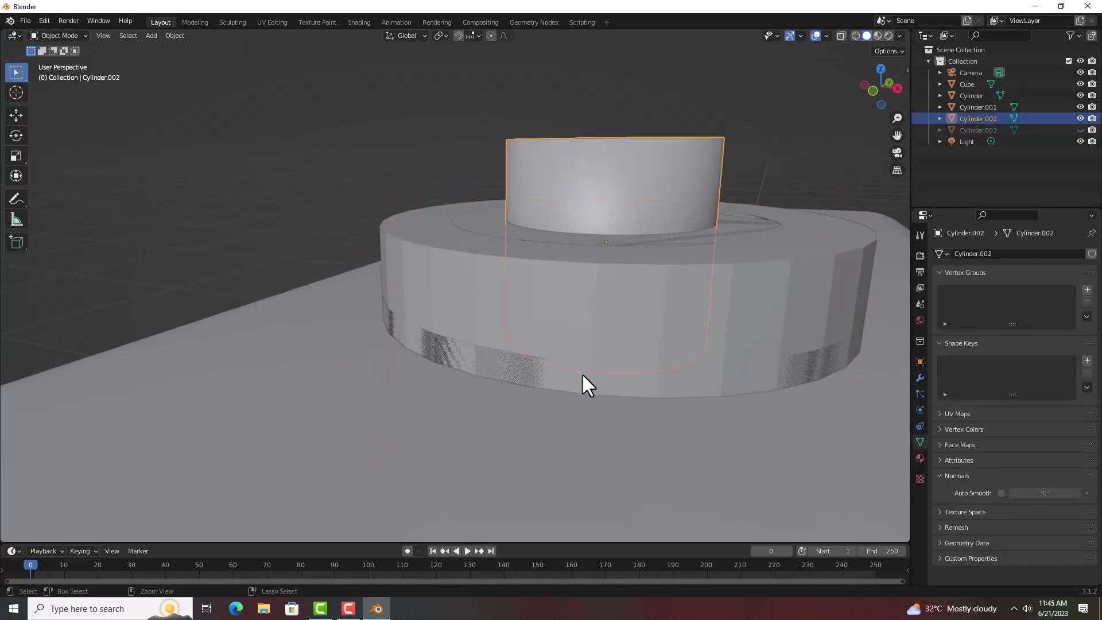
pyautogui.click(581, 373)
pyautogui.click(581, 373)
pyautogui.click(581, 374)
pyautogui.click(581, 374)
pyautogui.press('Tab')
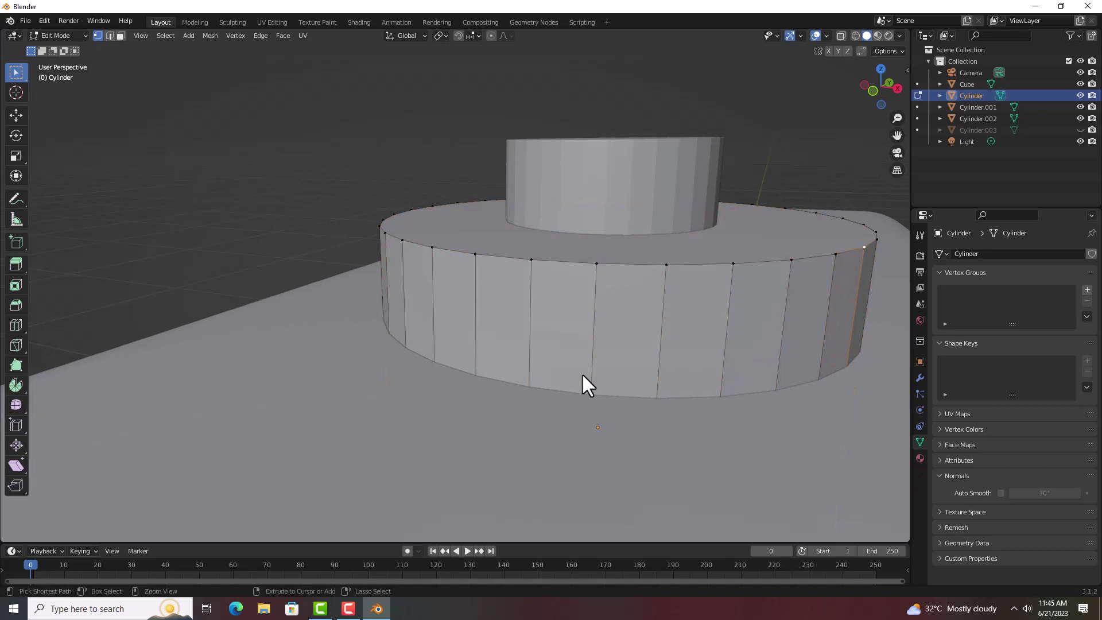
pyautogui.scroll(-4, 581, 373)
pyautogui.scroll(-3, 581, 375)
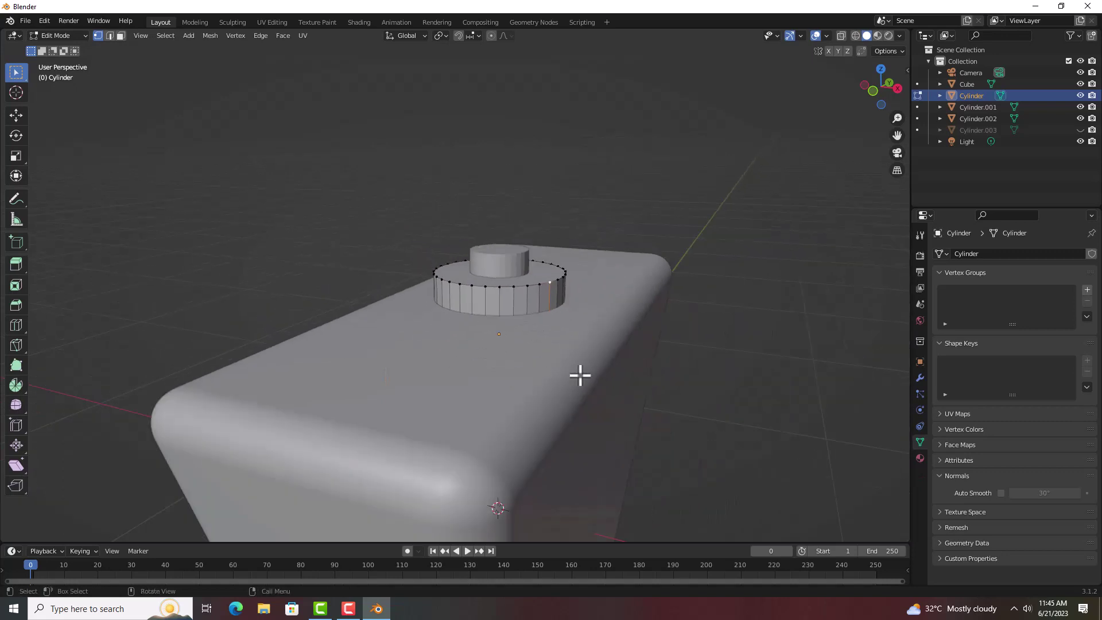
pyautogui.press('ctrl')
pyautogui.moveTo(627, 373); pyautogui.dragTo(526, 378, button='middle')
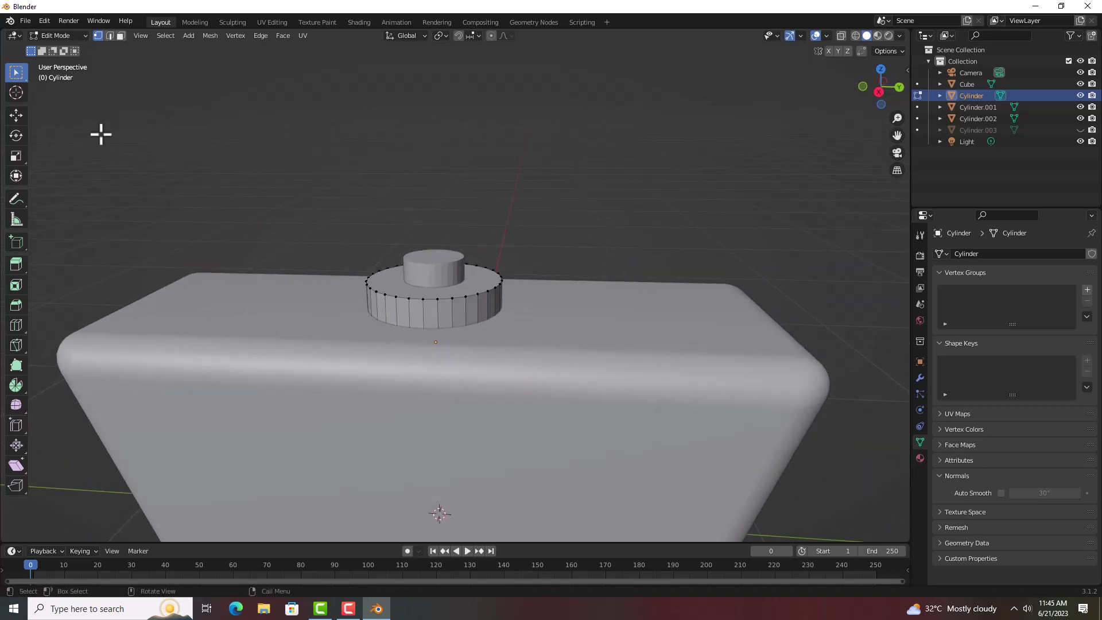
# Apply Shade Smooth to the neck Cylinder and Cylinder.001 in Object Mode.
pyautogui.press('Tab')
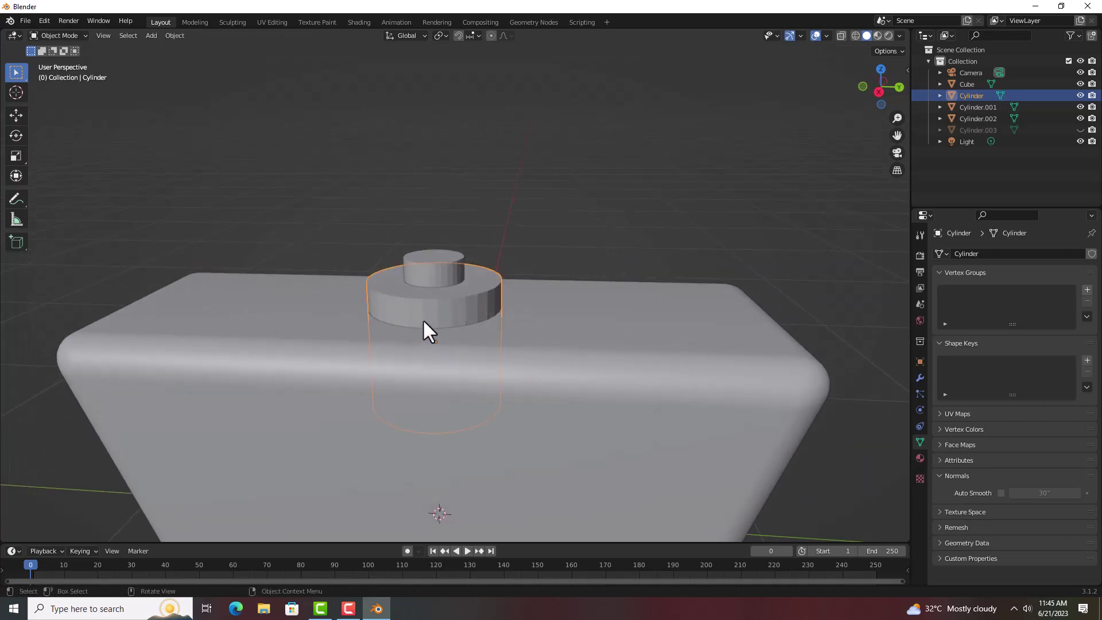
pyautogui.rightClick(426, 312)
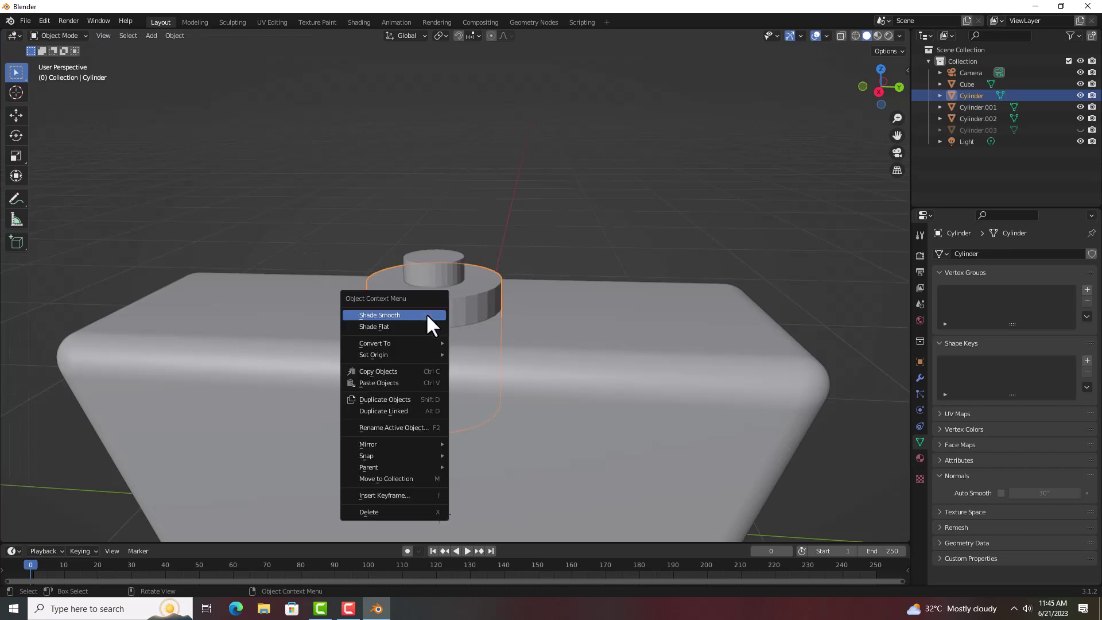
pyautogui.click(428, 315)
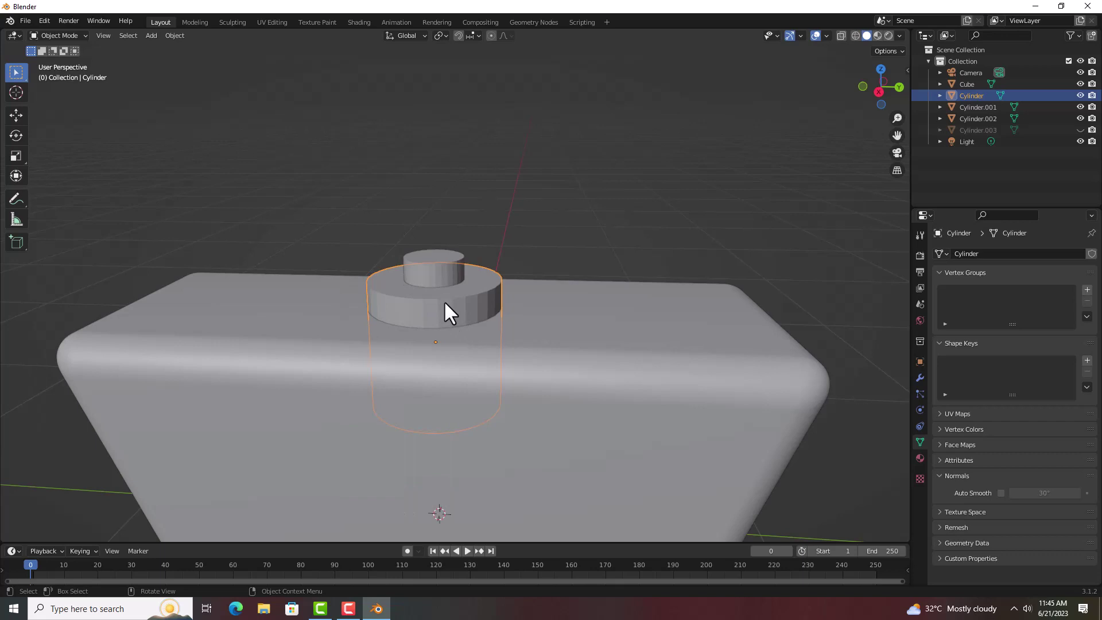
pyautogui.rightClick(446, 305)
pyautogui.click(445, 305)
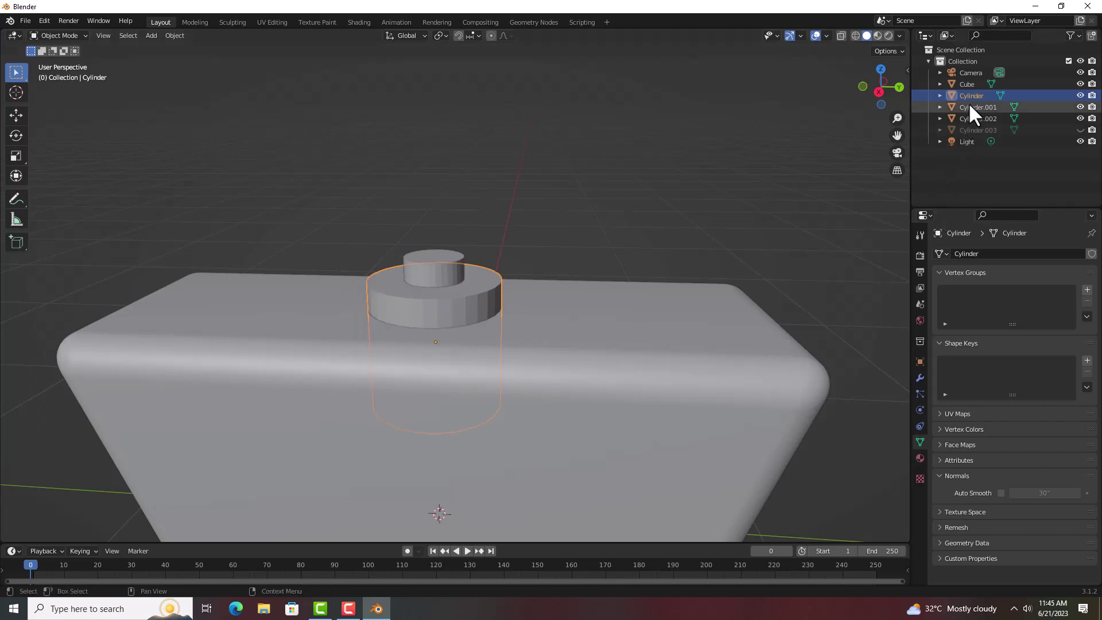
pyautogui.click(970, 105)
pyautogui.rightClick(459, 300)
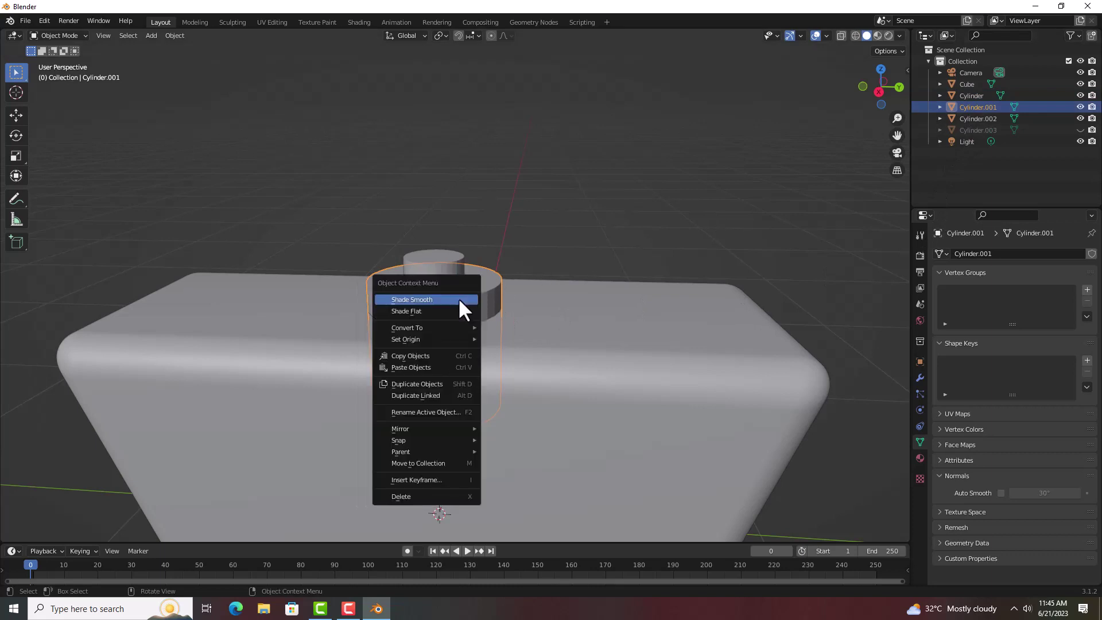
pyautogui.click(459, 300)
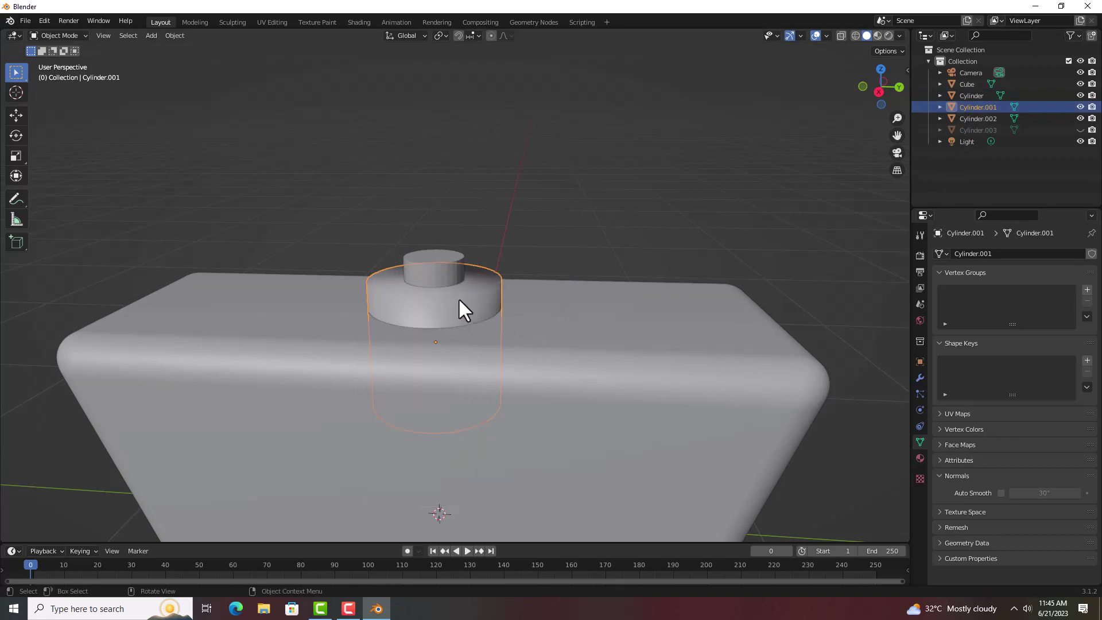
# Enable Auto Smooth at 30° for Cylinder.001.
pyautogui.click(972, 99)
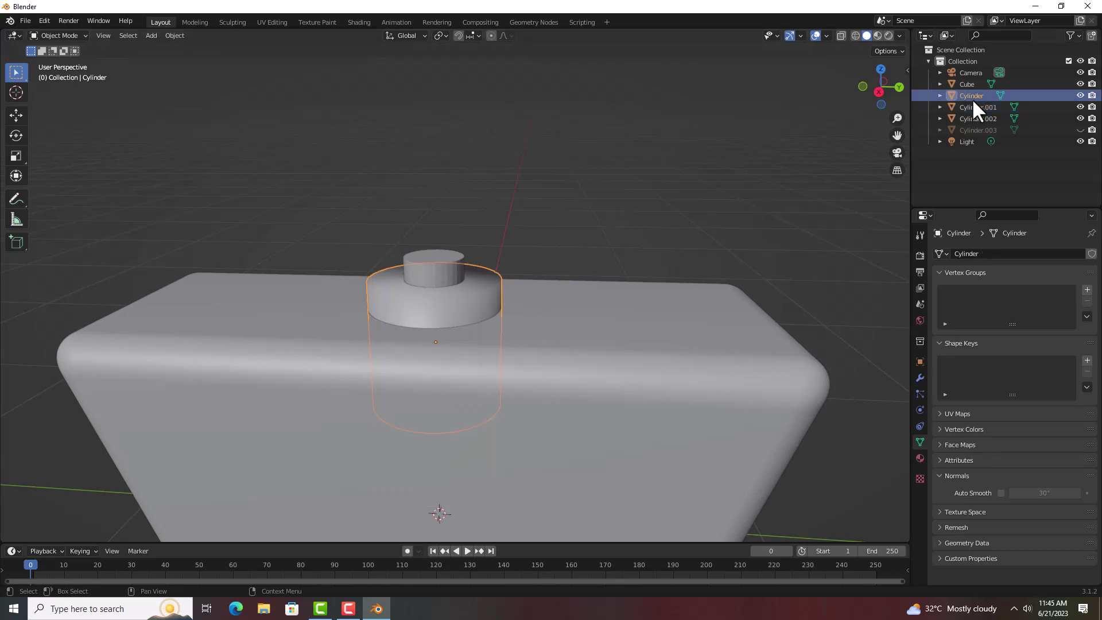
pyautogui.click(966, 108)
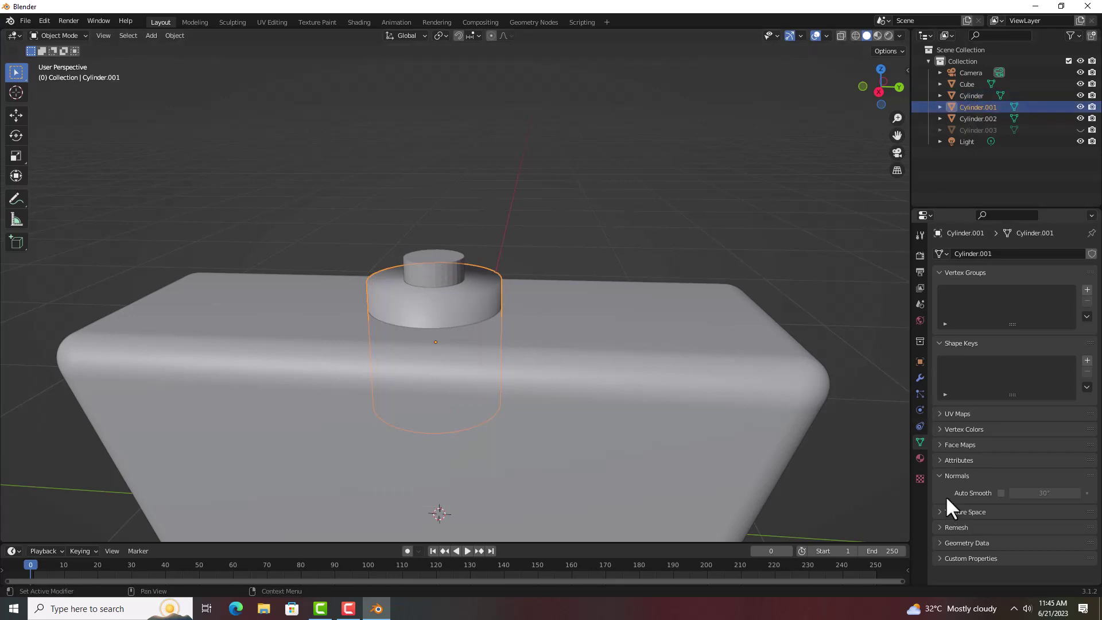
pyautogui.click(1001, 492)
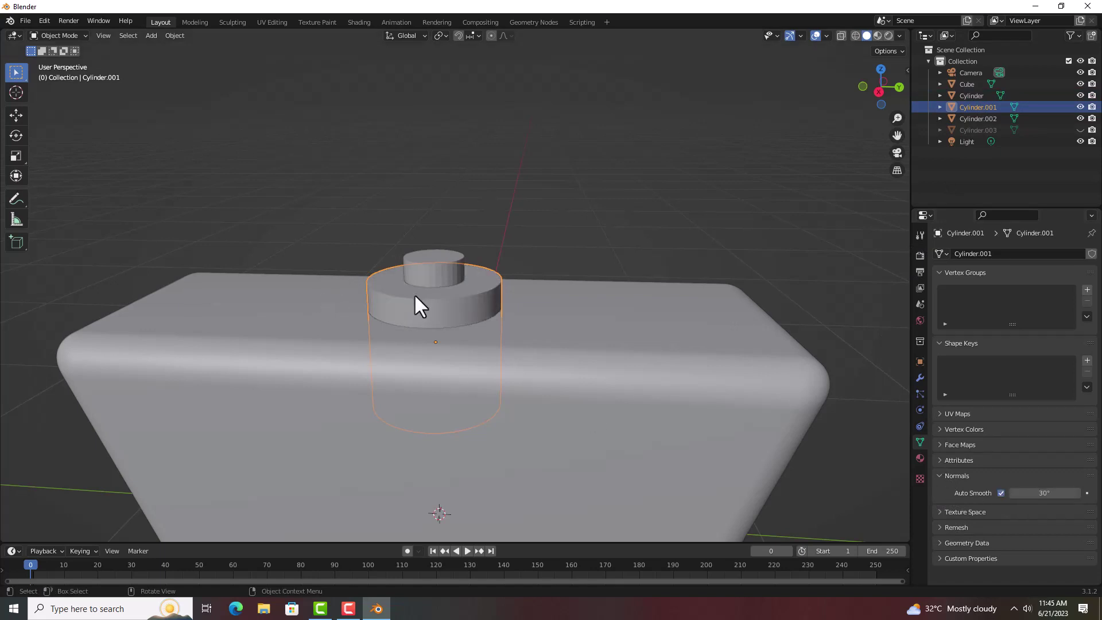
# Bevel Cylinder.001's top rim edge loop with multiple segments, then deselect all in Object Mode.
pyautogui.press('Tab')
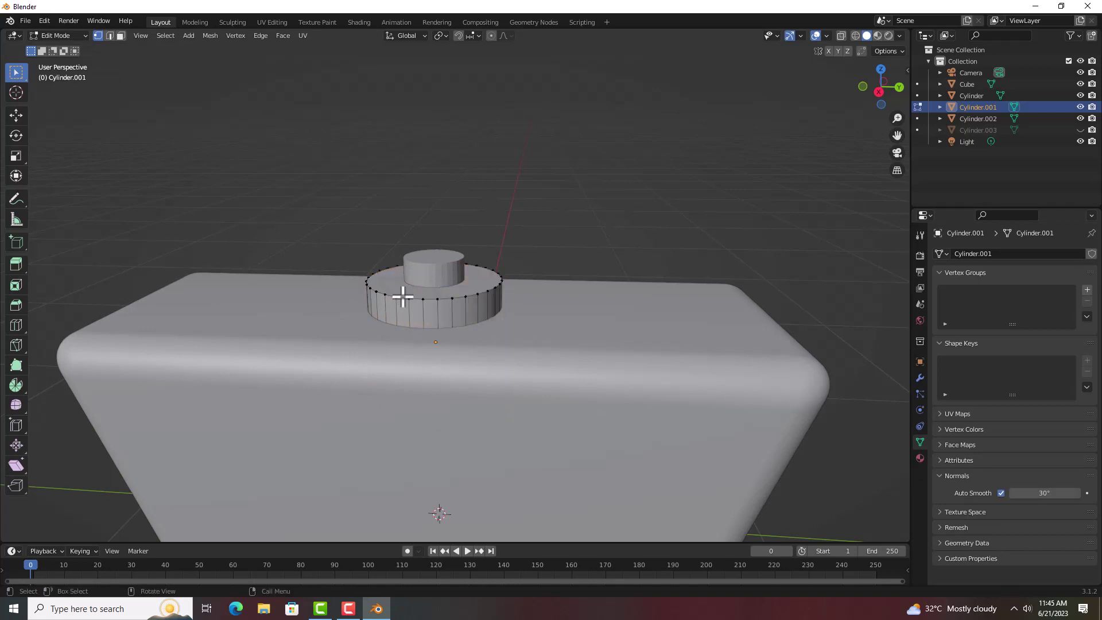
pyautogui.hotkey('ctrl', 'b')
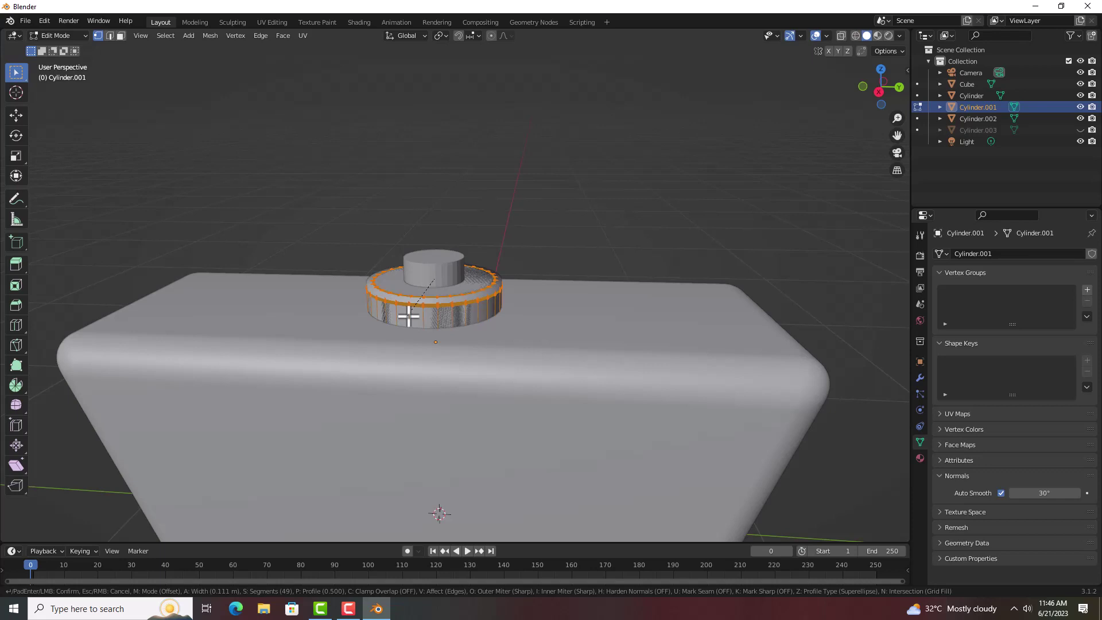
pyautogui.click(409, 315)
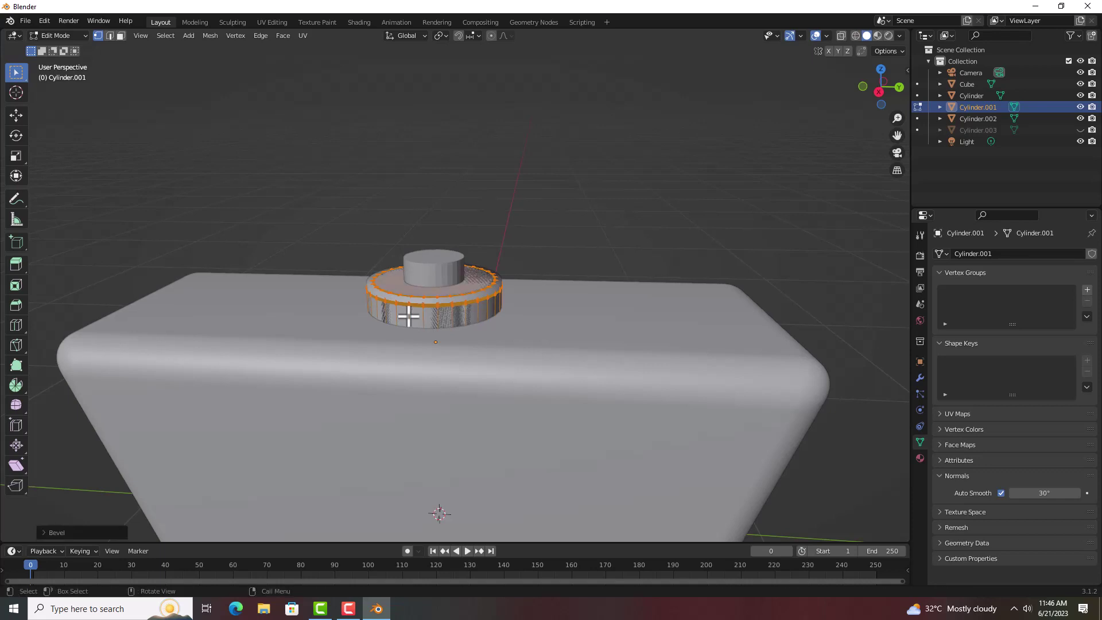
pyautogui.press('Tab')
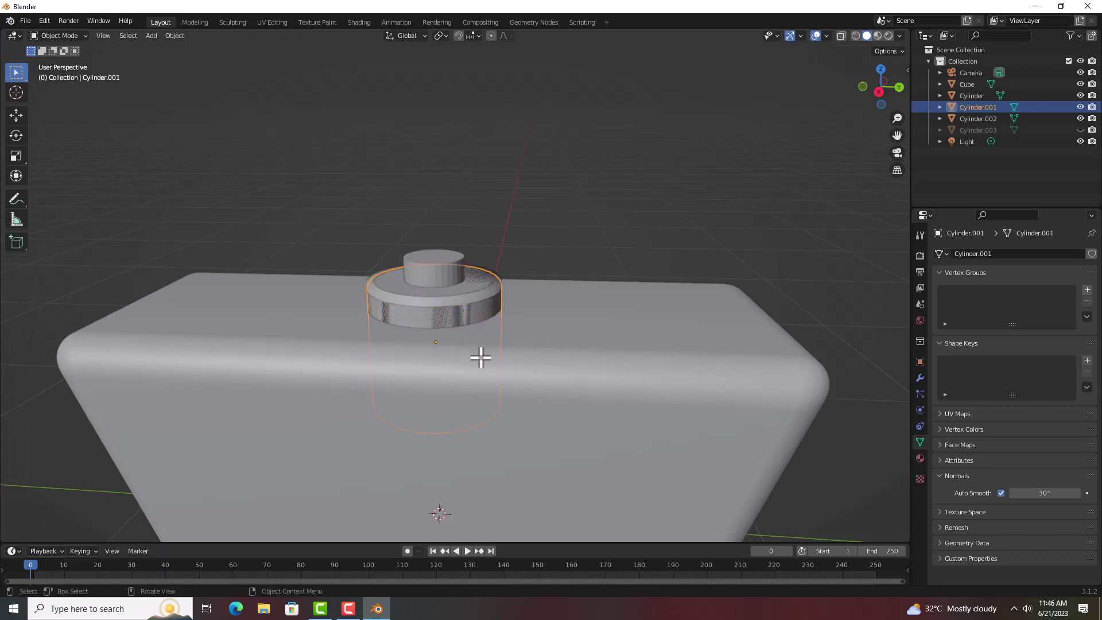
pyautogui.hotkey('alt', 'a')
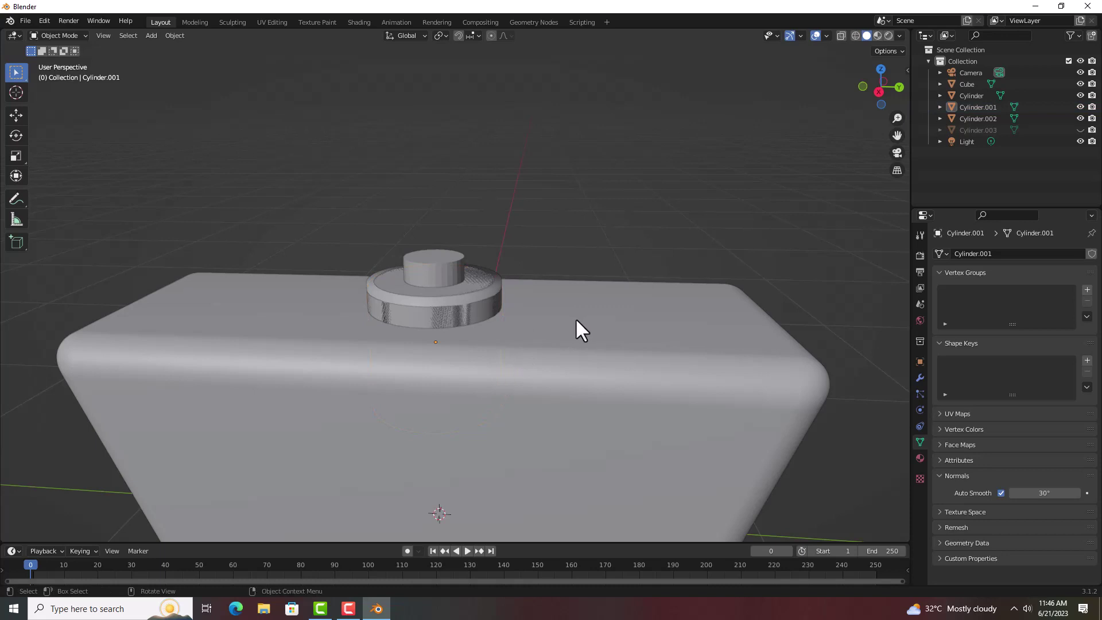
# Toggle Cylinder's visibility in the Outliner to compare it against the bevelled Cylinder.001.
pyautogui.moveTo(576, 320)
pyautogui.mouseDown(button='middle')
pyautogui.moveTo(491, 324)
pyautogui.moveTo(585, 329)
pyautogui.moveTo(566, 327)
pyautogui.mouseUp(button='middle')
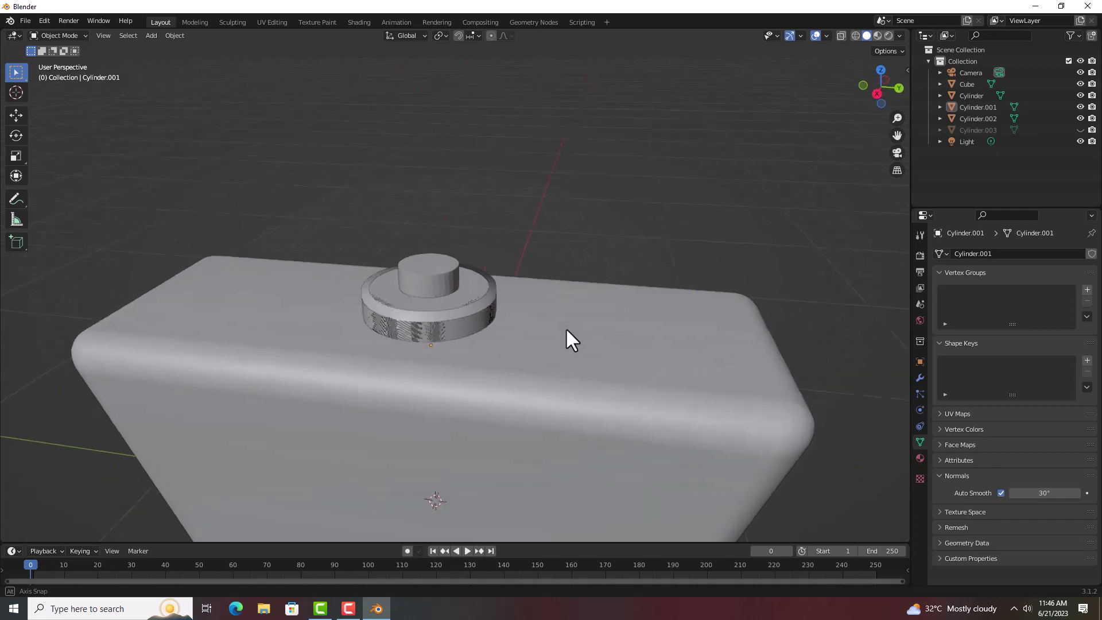
pyautogui.click(973, 107)
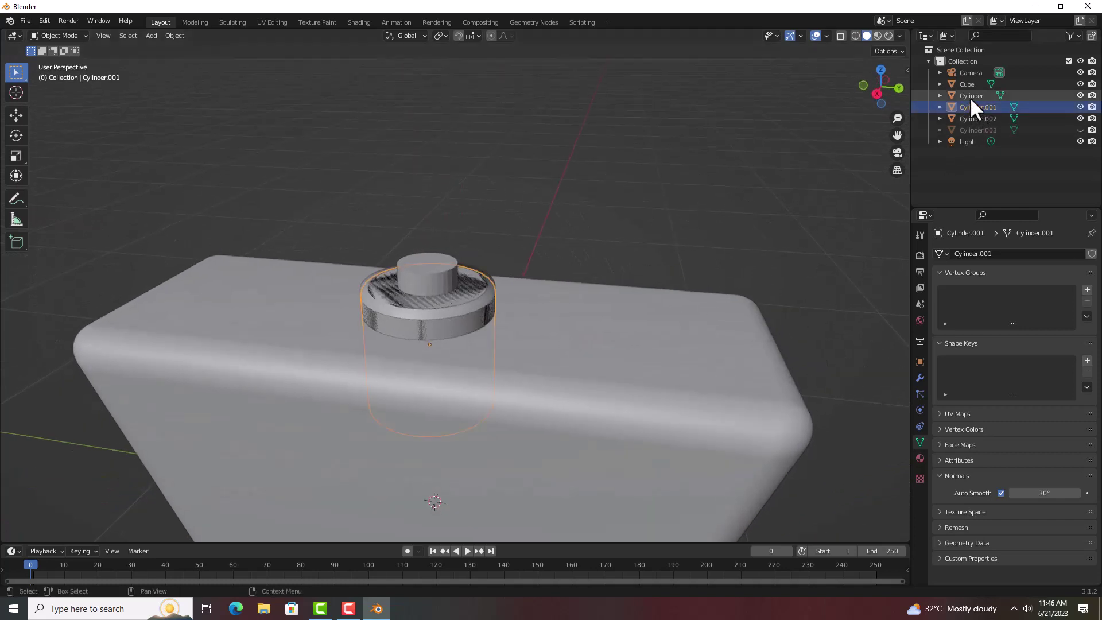
pyautogui.click(971, 95)
pyautogui.click(1081, 95)
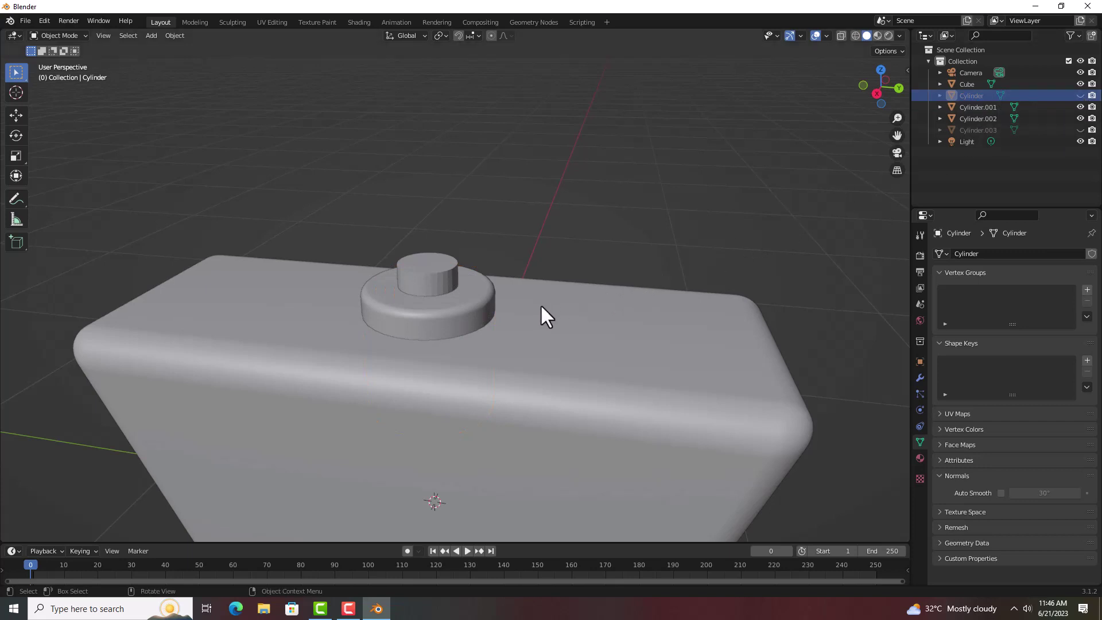
pyautogui.moveTo(547, 326)
pyautogui.mouseDown(button='middle')
pyautogui.moveTo(619, 319)
pyautogui.moveTo(583, 302)
pyautogui.moveTo(541, 328)
pyautogui.moveTo(563, 322)
pyautogui.moveTo(556, 343)
pyautogui.moveTo(582, 334)
pyautogui.moveTo(560, 323)
pyautogui.mouseUp(button='middle')
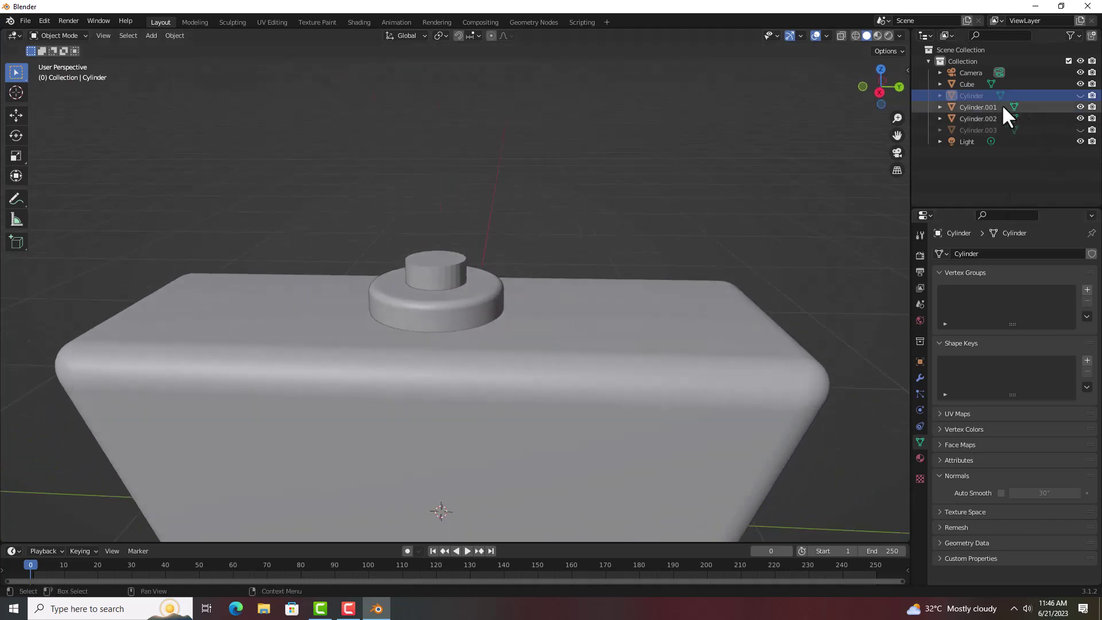
pyautogui.click(1080, 96)
pyautogui.click(1080, 95)
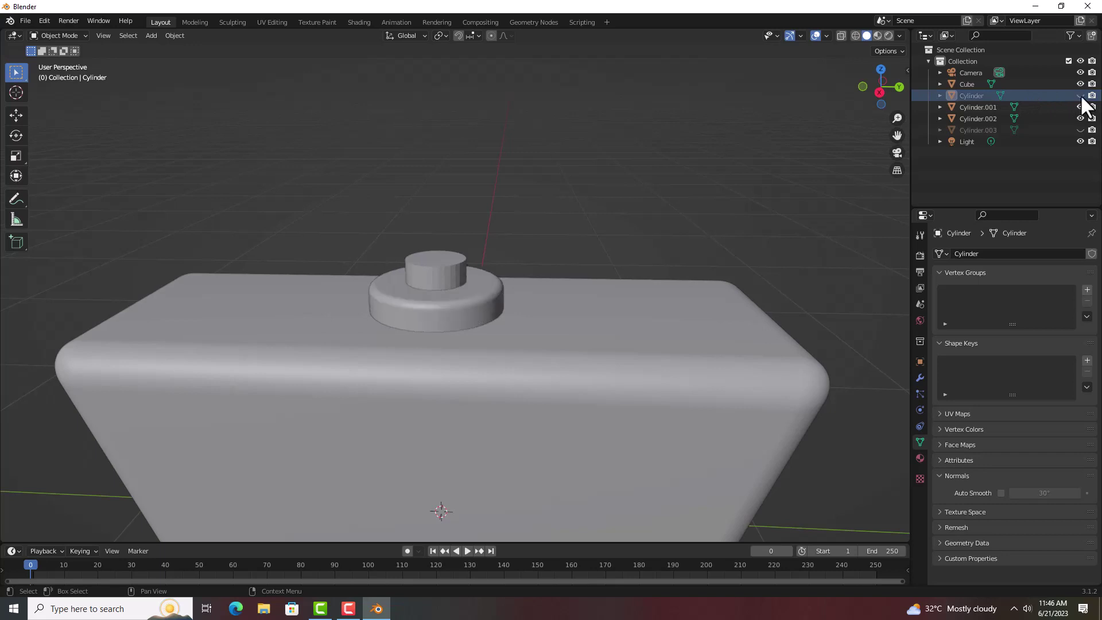
pyautogui.click(1080, 96)
pyautogui.click(1080, 95)
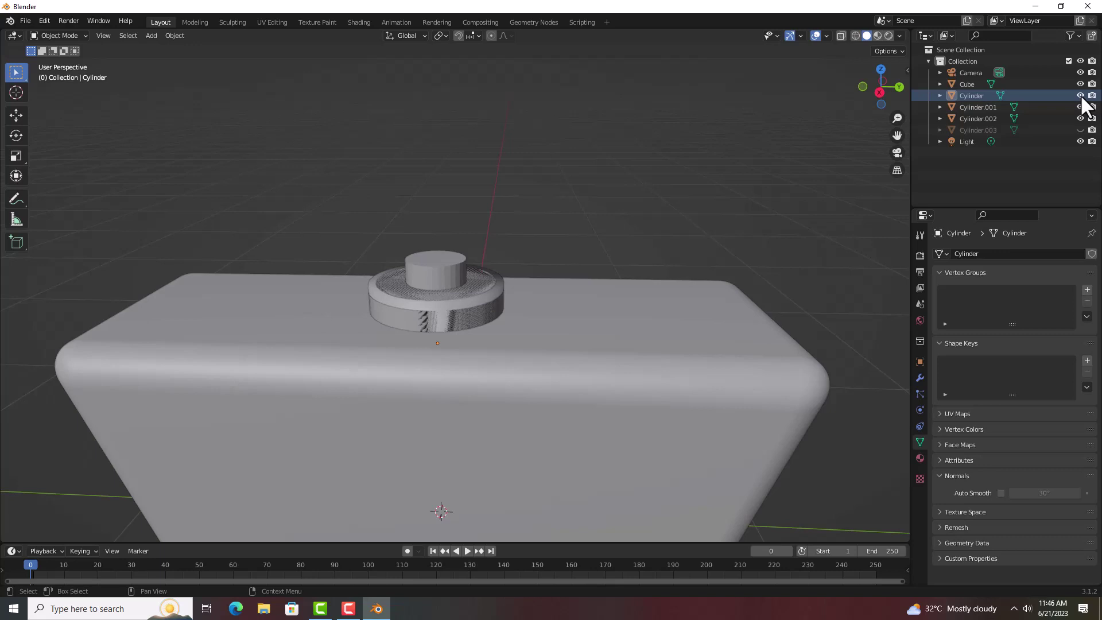
pyautogui.click(1079, 95)
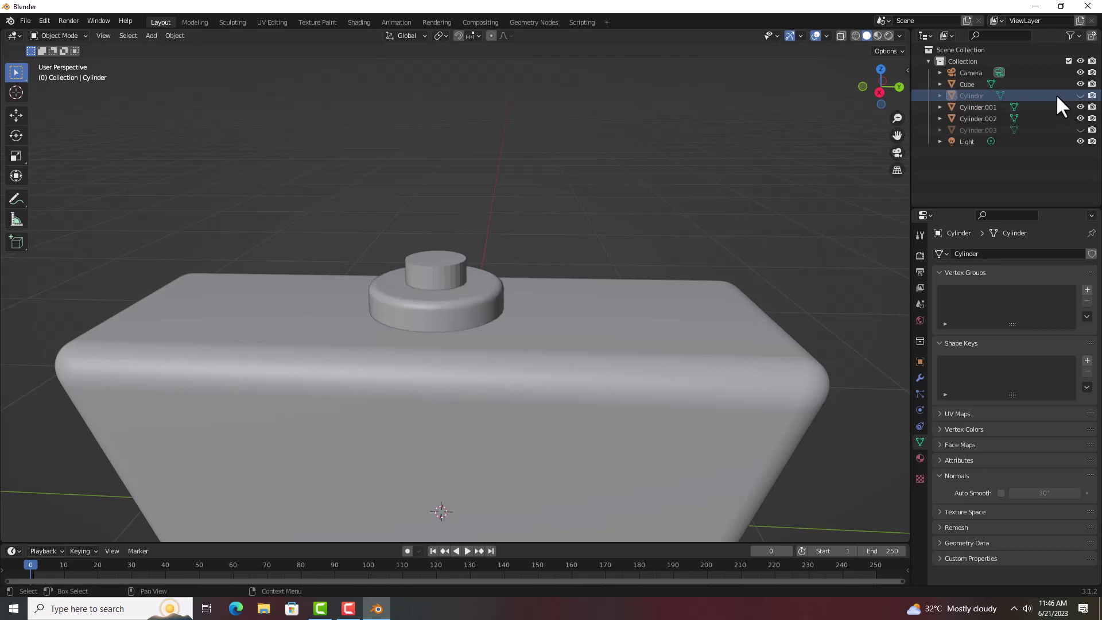
# Delete the redundant Cylinder object and select the small cap Cylinder.002.
pyautogui.rightClick(1056, 94)
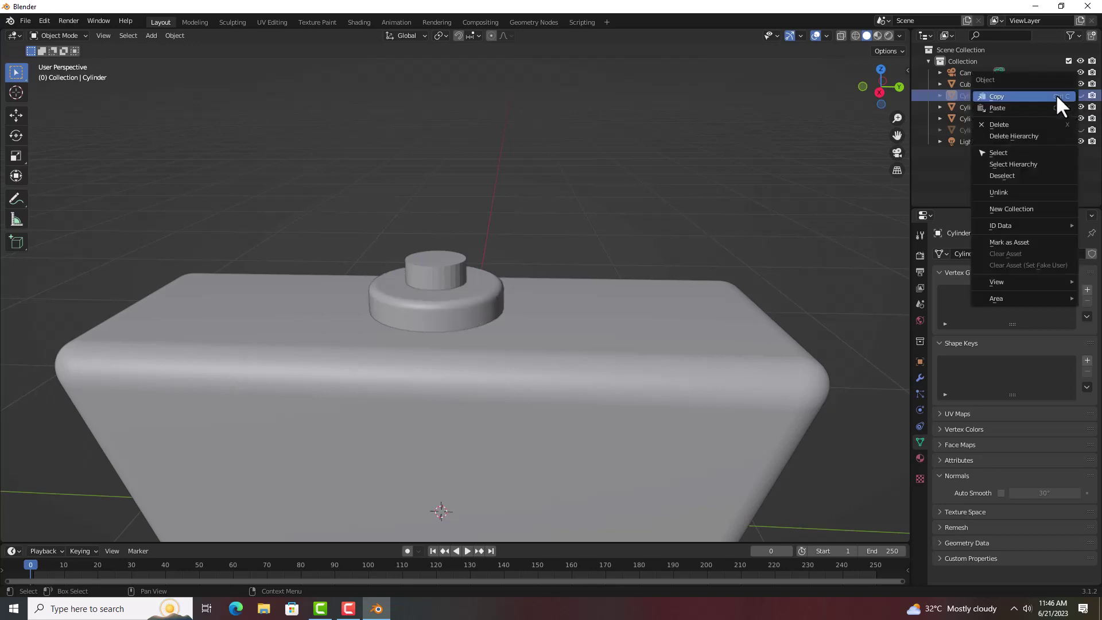
pyautogui.click(1013, 122)
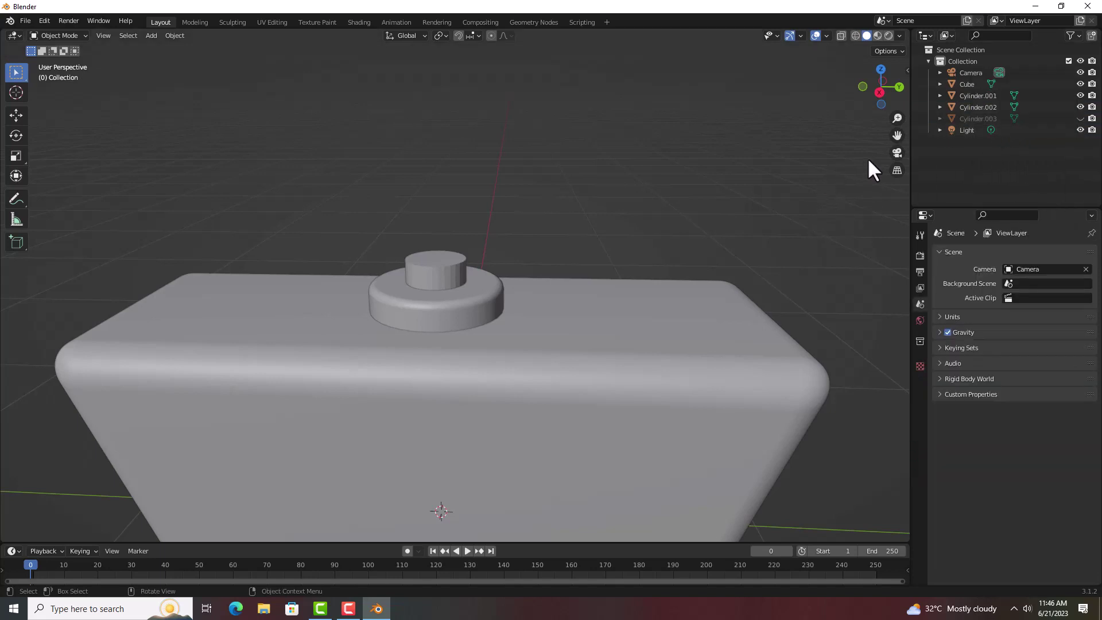
pyautogui.click(1024, 98)
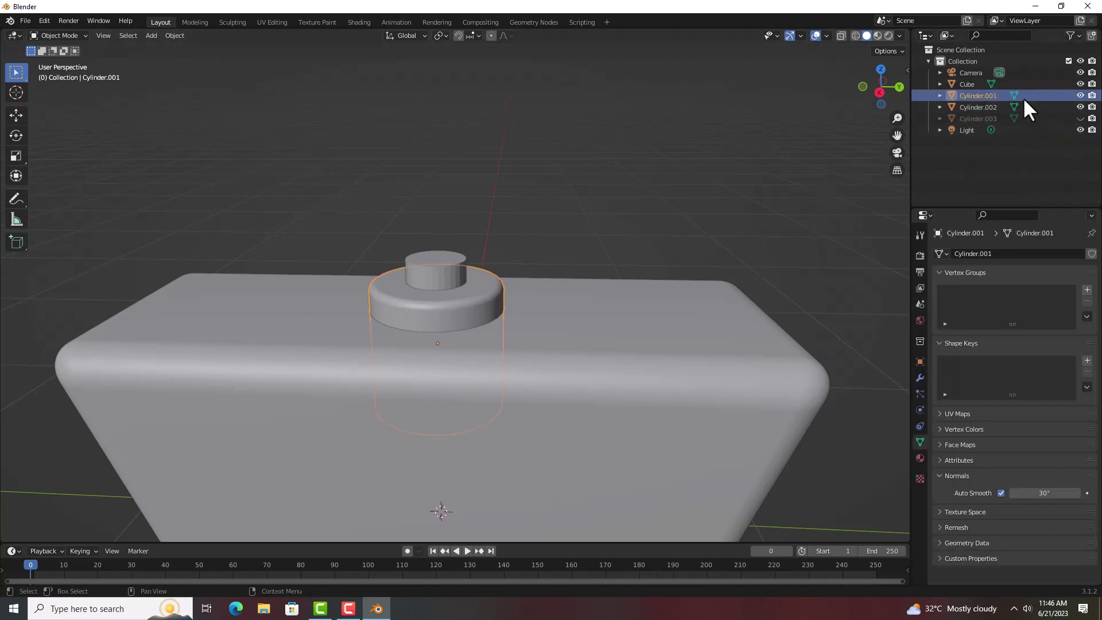
pyautogui.click(993, 109)
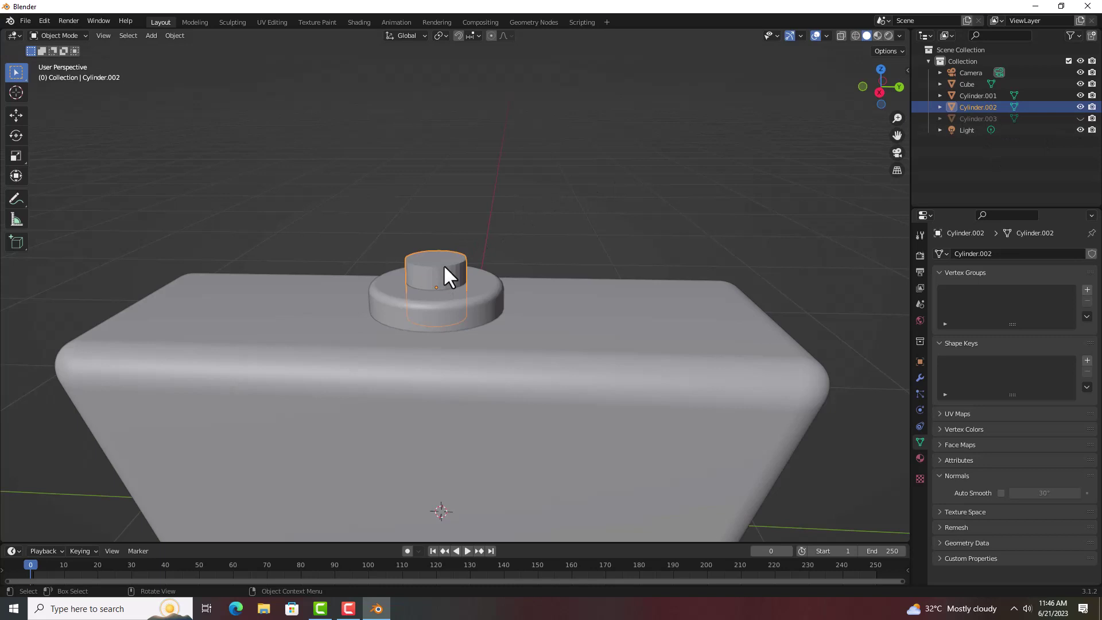
# Enter Edit Mode on the neck cylinder Cylinder.002 and select its top rim edge loop.
pyautogui.moveTo(443, 265); pyautogui.dragTo(437, 288, button='middle')
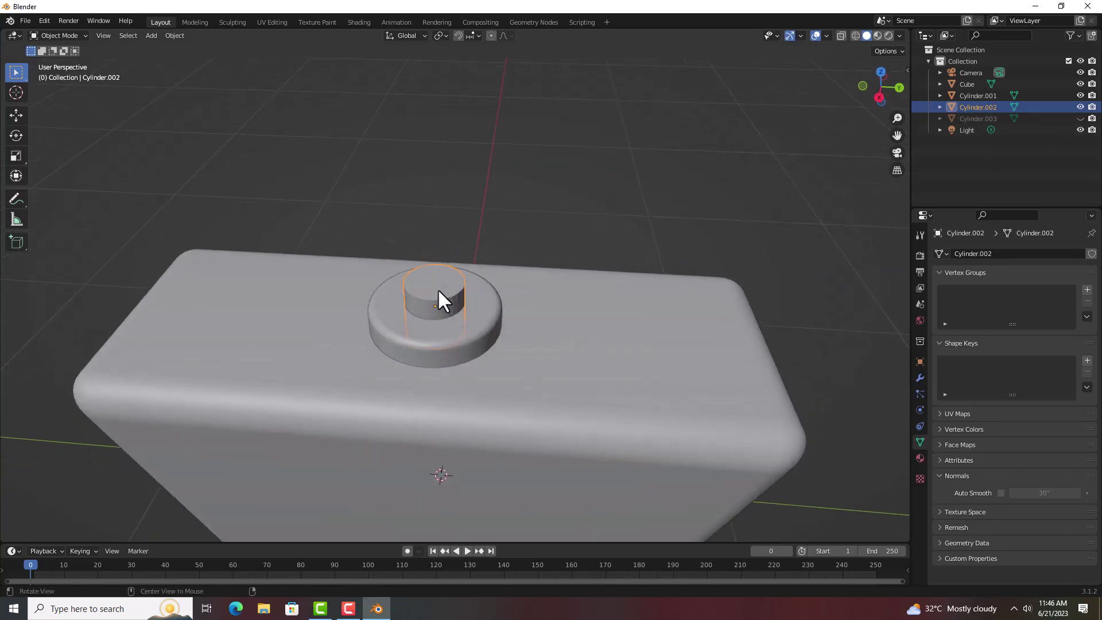
pyautogui.press('Tab')
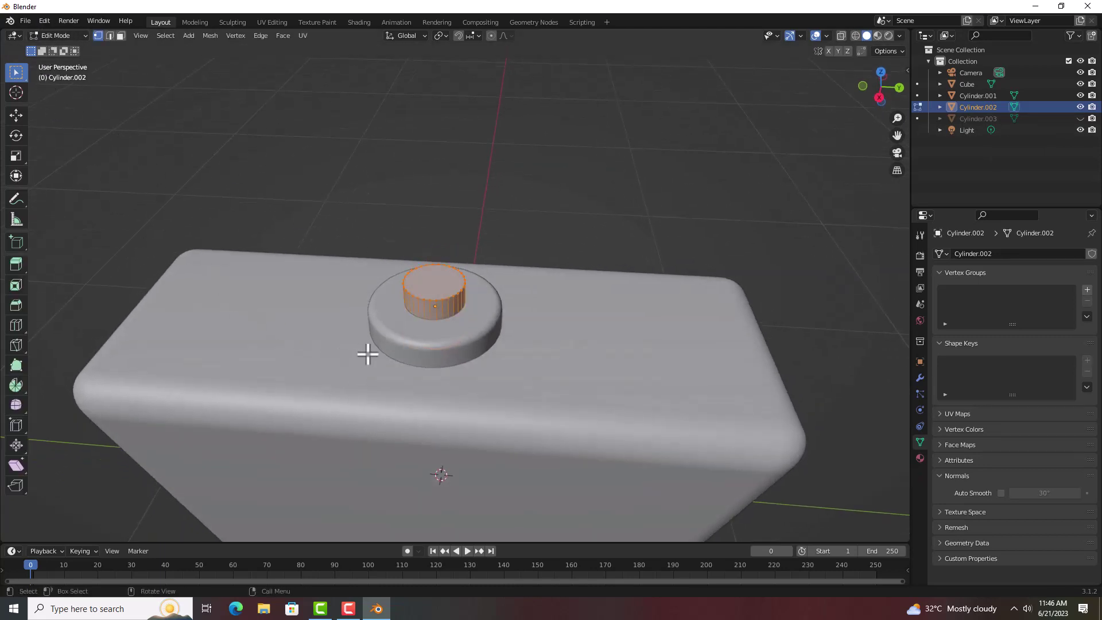
pyautogui.click(520, 308)
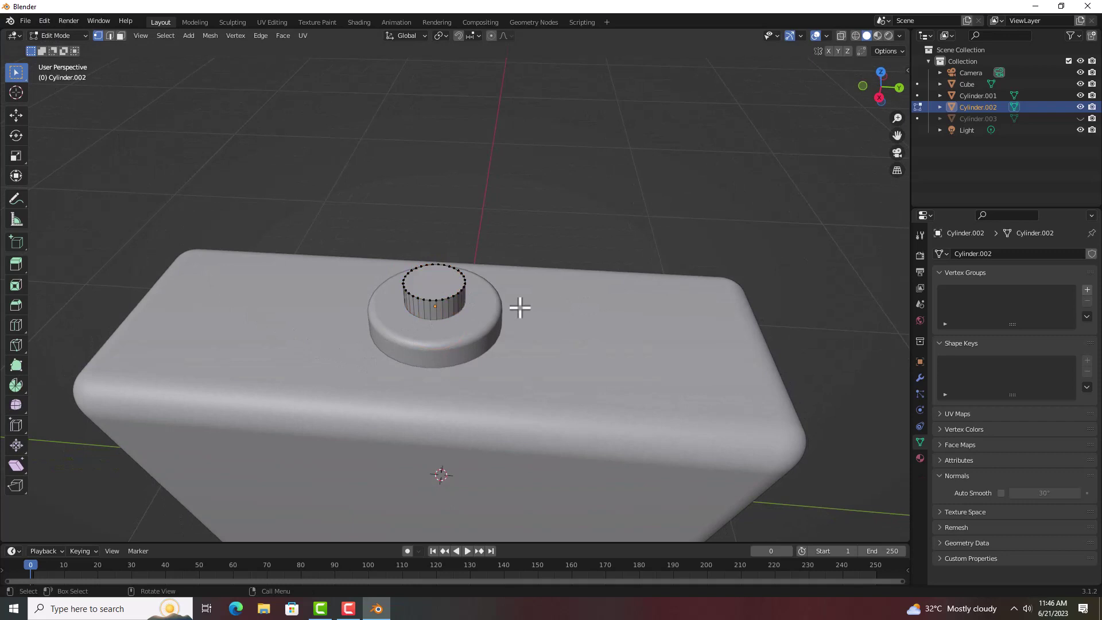
pyautogui.keyDown('alt'); pyautogui.click(435, 299); pyautogui.keyUp('alt')
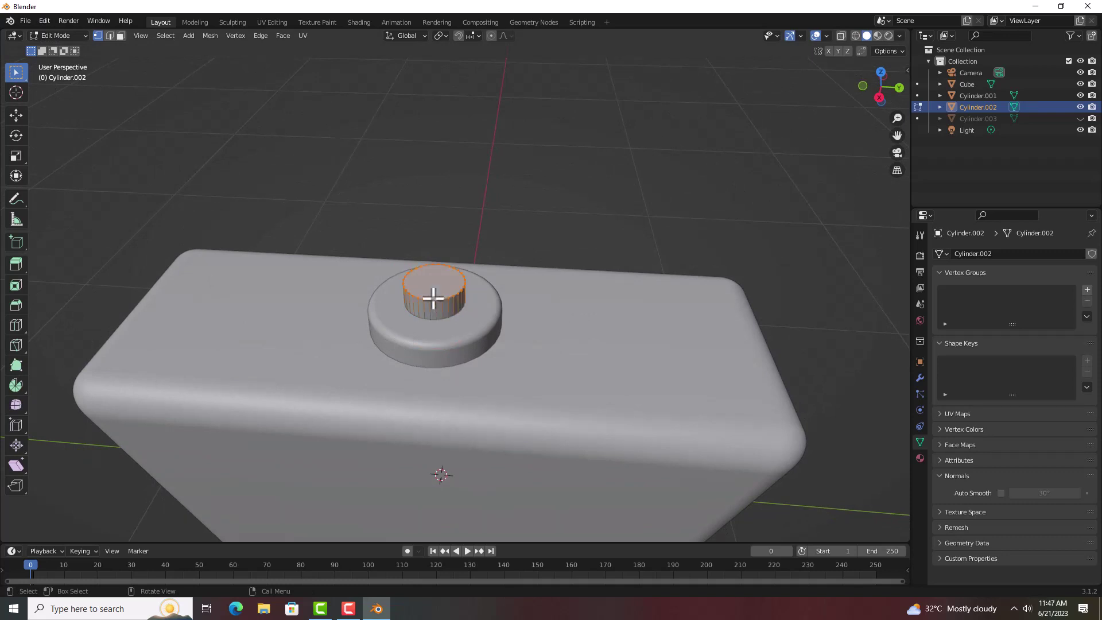
# Bevel the top rim with about 36 segments and return to Object Mode.
pyautogui.hotkey('ctrl', 'b')
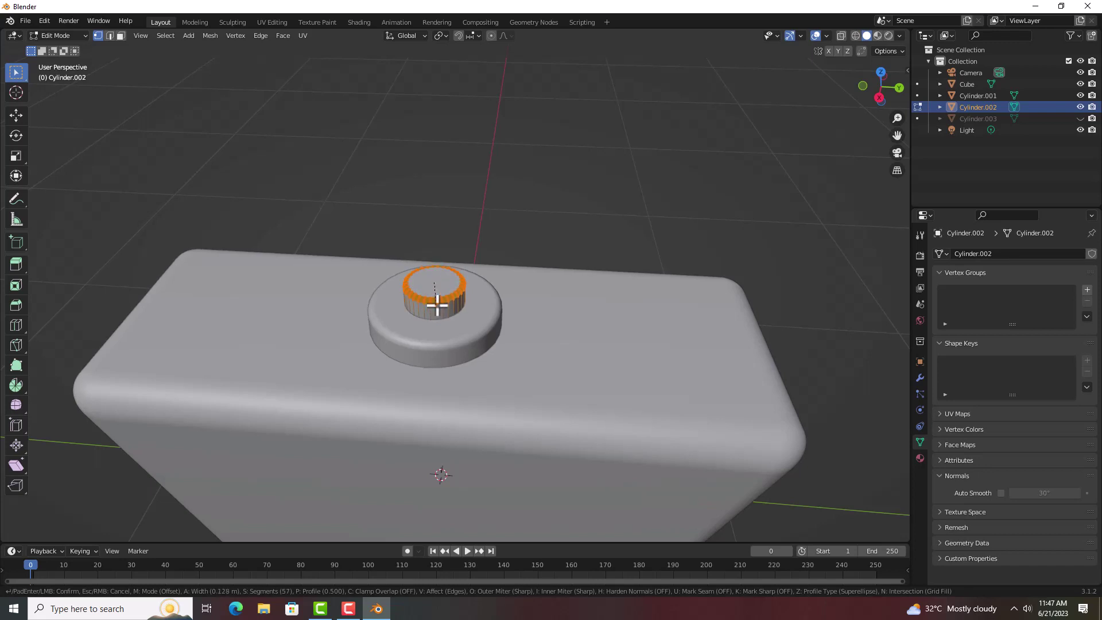
pyautogui.scroll(-5, 438, 306)
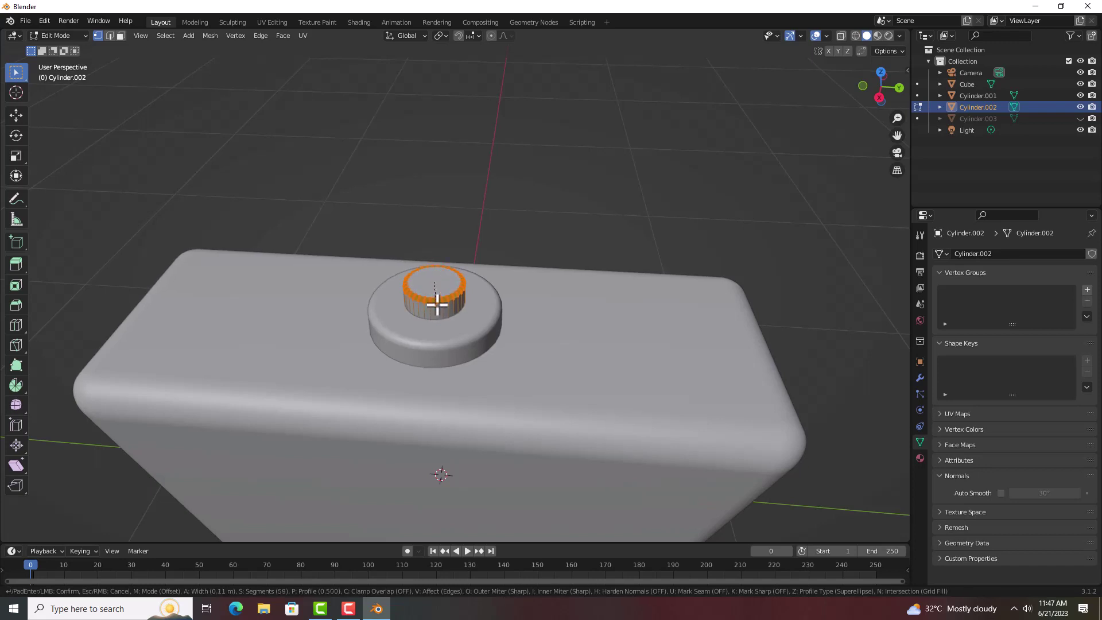
pyautogui.scroll(-8, 437, 306)
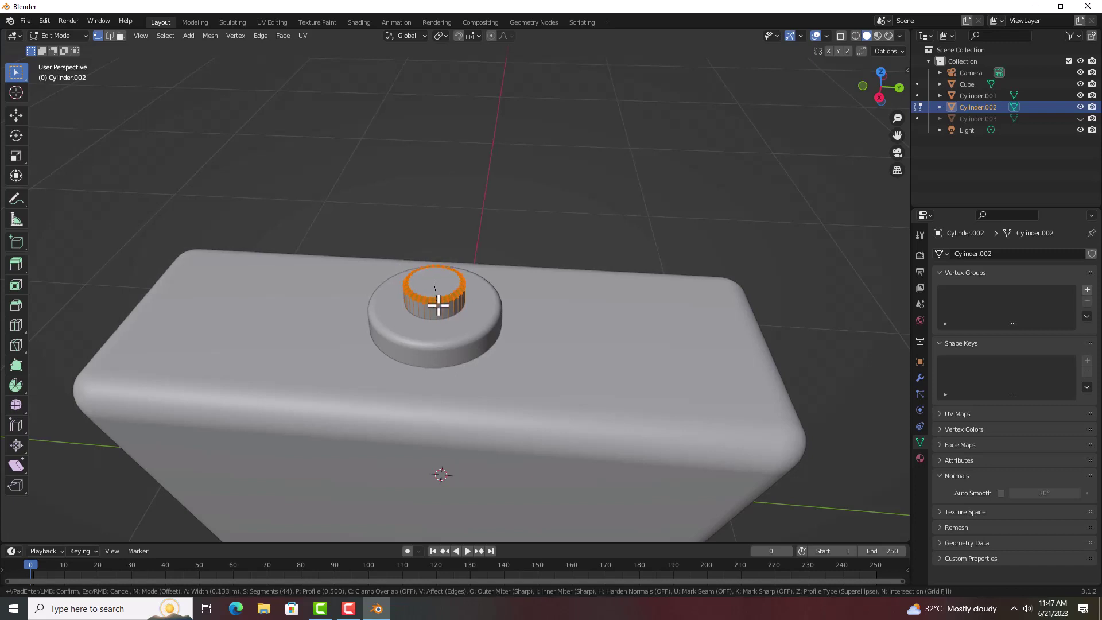
pyautogui.scroll(-6, 440, 304)
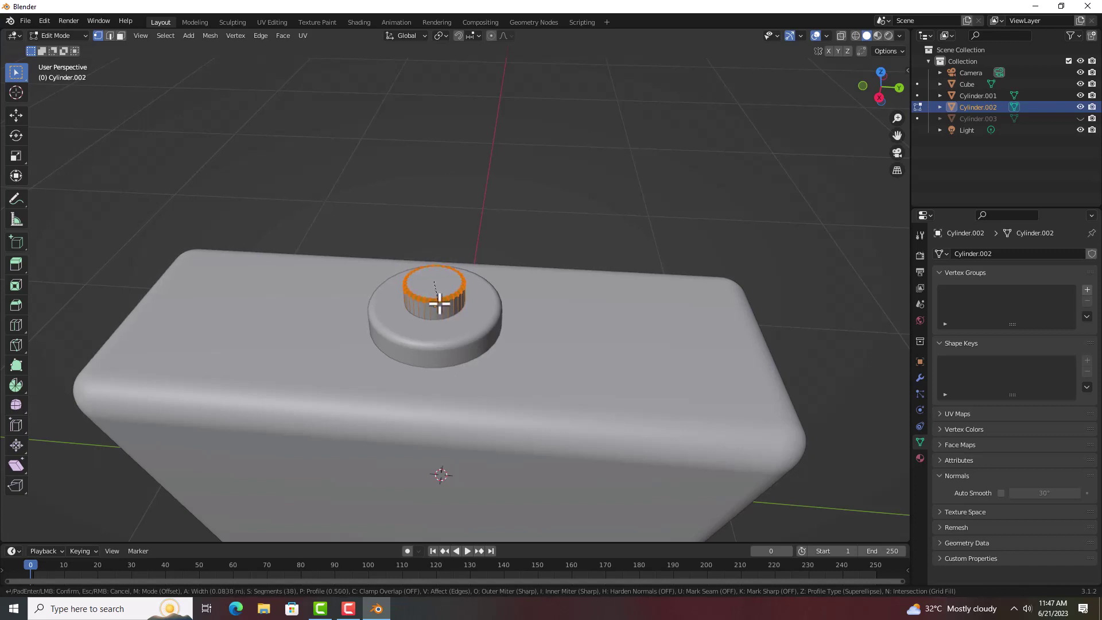
pyautogui.click(440, 305)
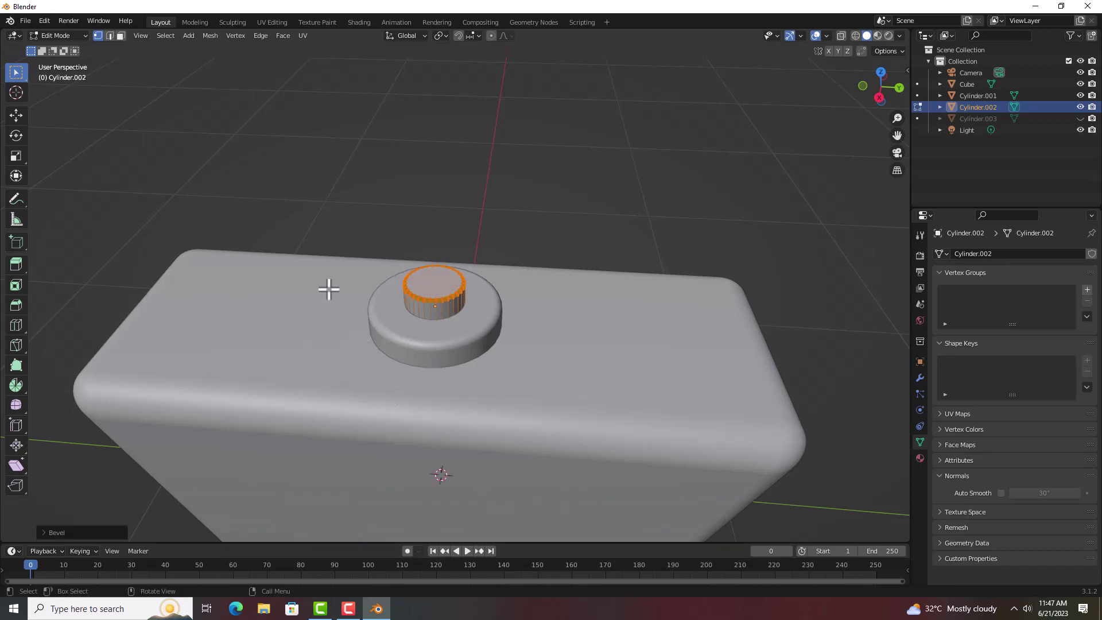
pyautogui.press('Tab')
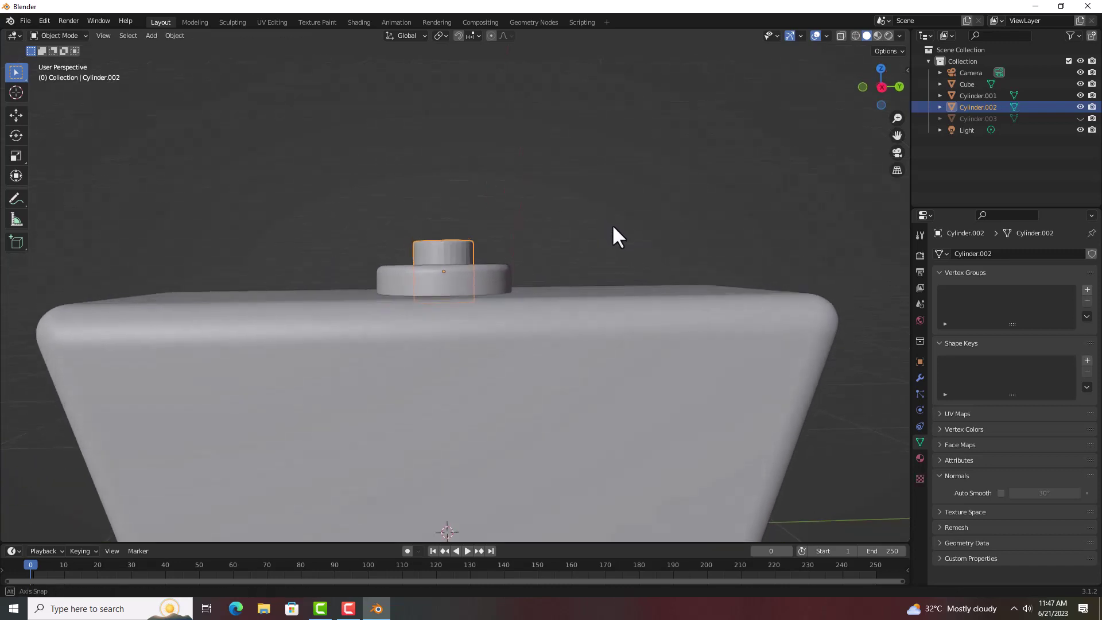
# Enable Auto Smooth under Normals for the neck cylinder Cylinder.002.
pyautogui.moveTo(598, 271); pyautogui.dragTo(475, 253, button='middle')
pyautogui.click(427, 266)
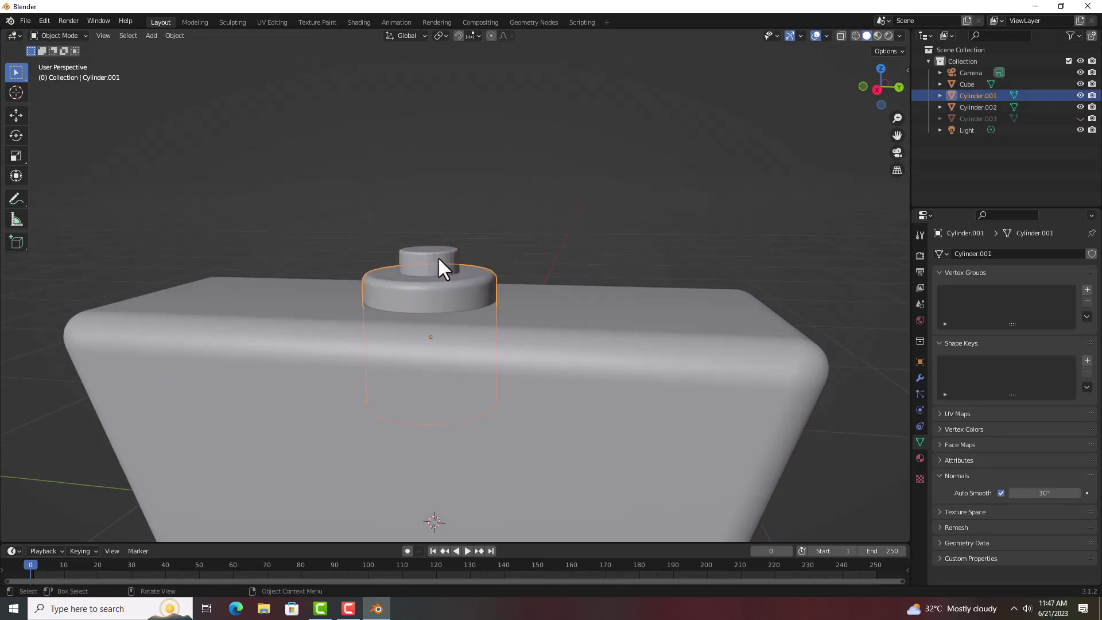
pyautogui.click(438, 257)
pyautogui.click(1000, 492)
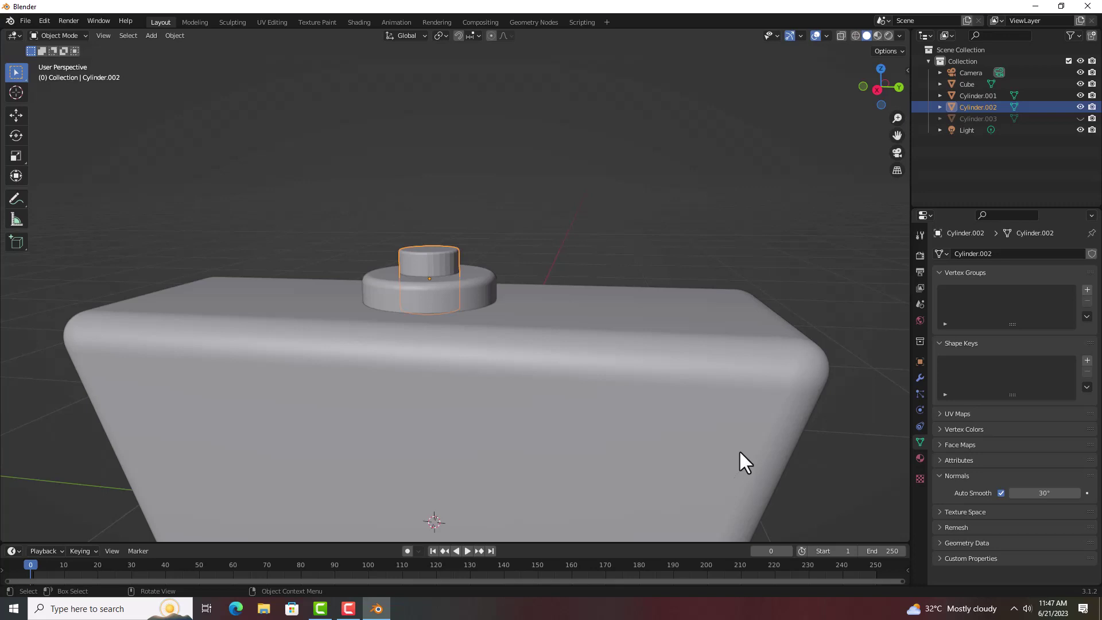
# Deselect the neck and unhide the cap Cylinder.003 with Alt+H.
pyautogui.click(441, 263)
pyautogui.click(429, 254)
pyautogui.rightClick(437, 260)
pyautogui.click(435, 259)
pyautogui.click(637, 252)
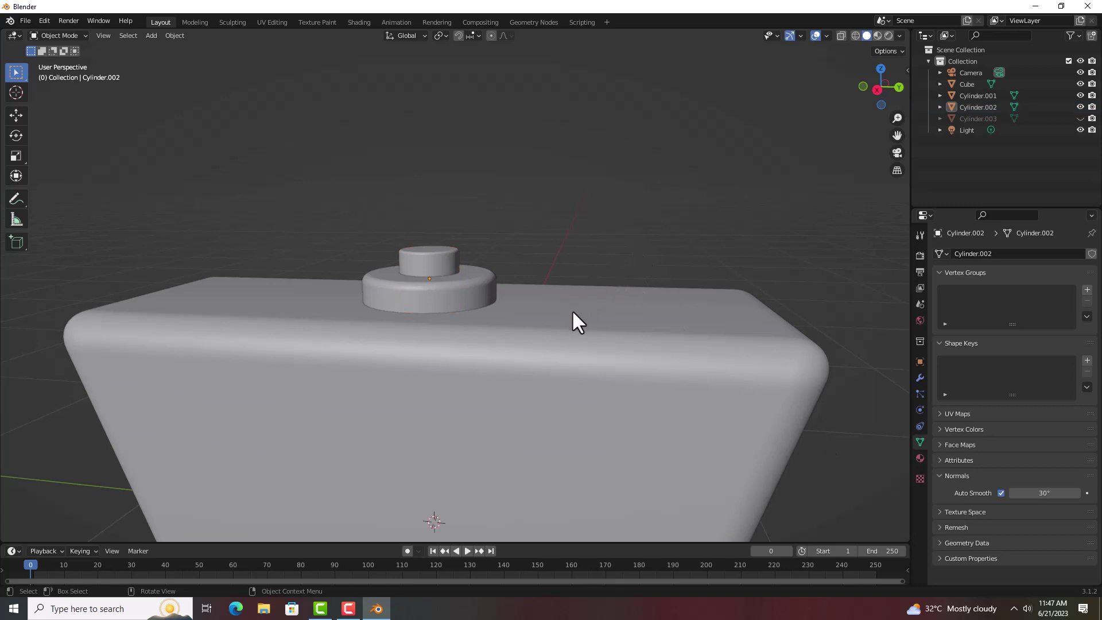
pyautogui.hotkey('alt', 'h')
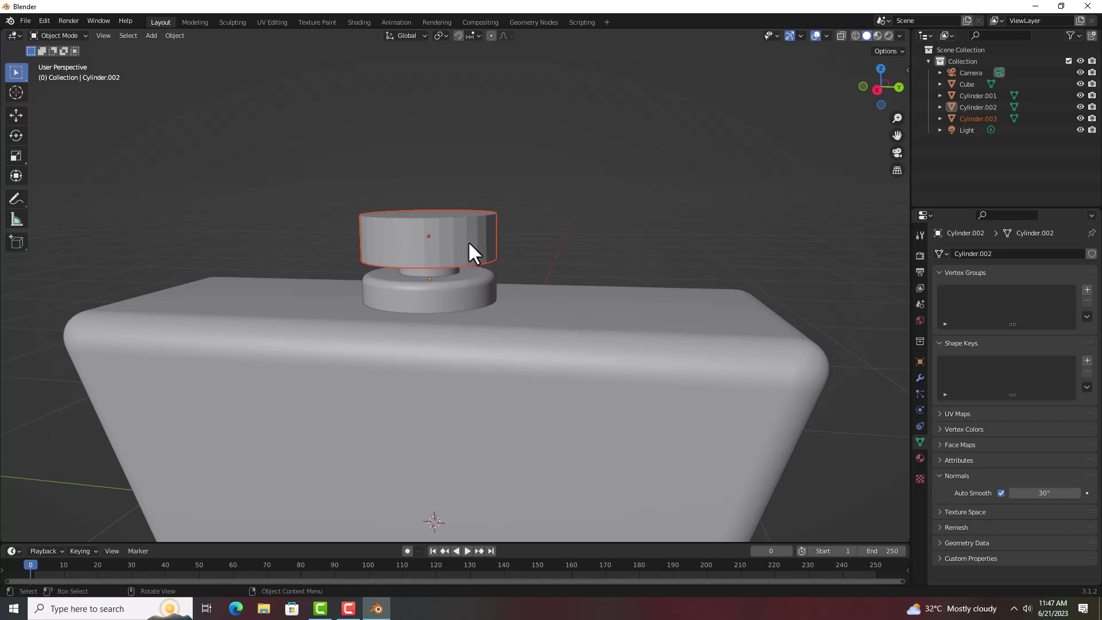
# Shade Cylinder.003 smooth with Auto Smooth at 30°, then enter Edit Mode with nothing selected.
pyautogui.moveTo(467, 240)
pyautogui.mouseDown(button='middle')
pyautogui.moveTo(482, 264)
pyautogui.moveTo(471, 256)
pyautogui.moveTo(448, 267)
pyautogui.mouseUp(button='middle')
pyautogui.click(446, 268)
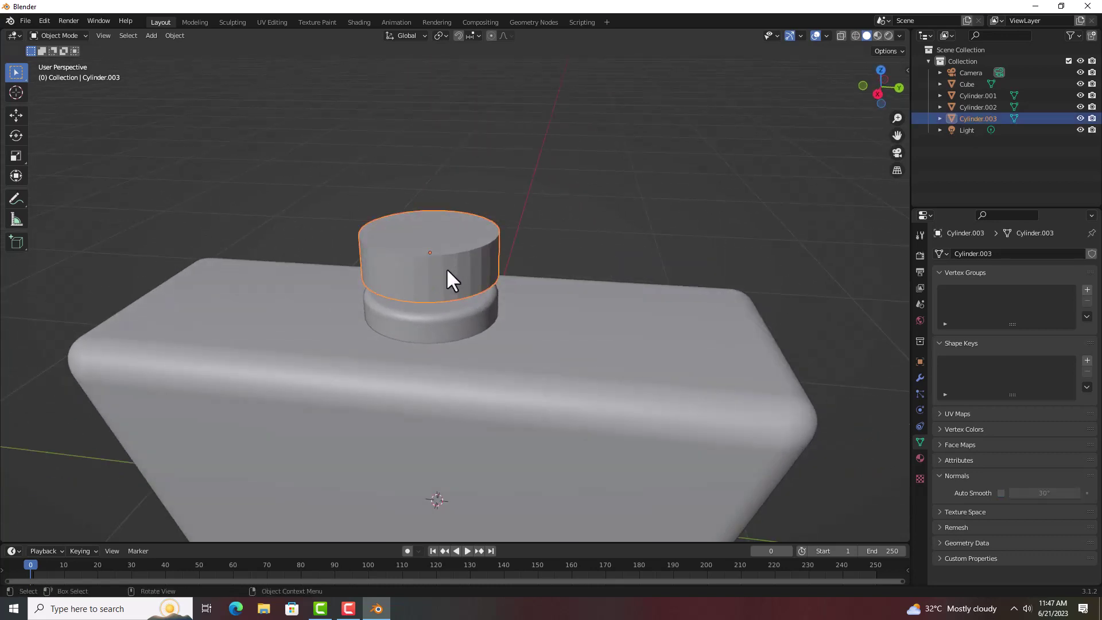
pyautogui.rightClick(446, 268)
pyautogui.click(446, 267)
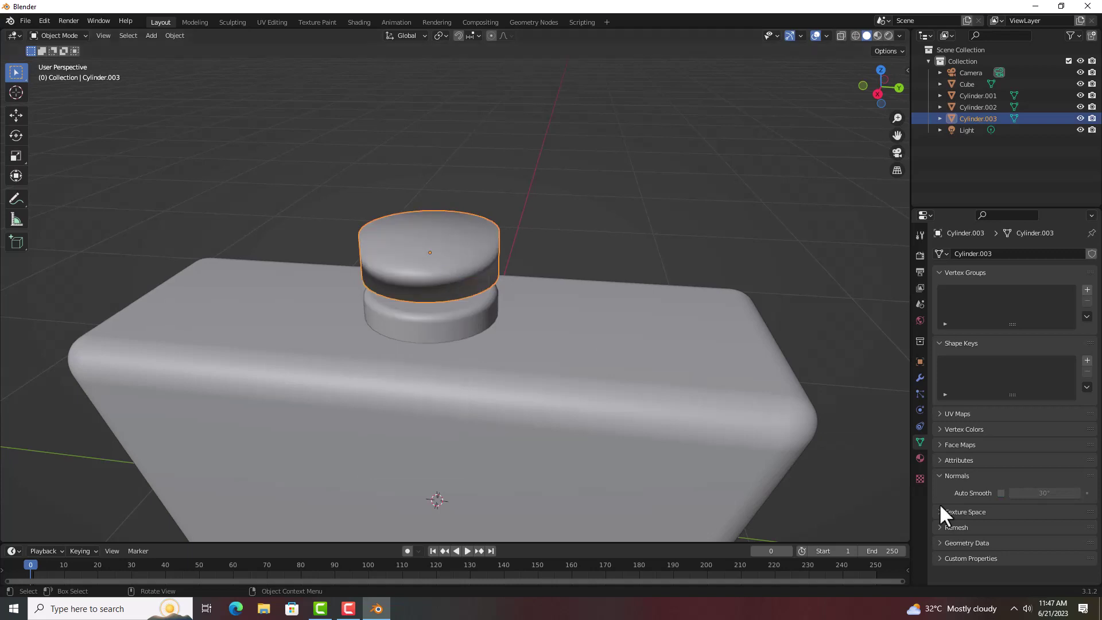
pyautogui.click(1000, 491)
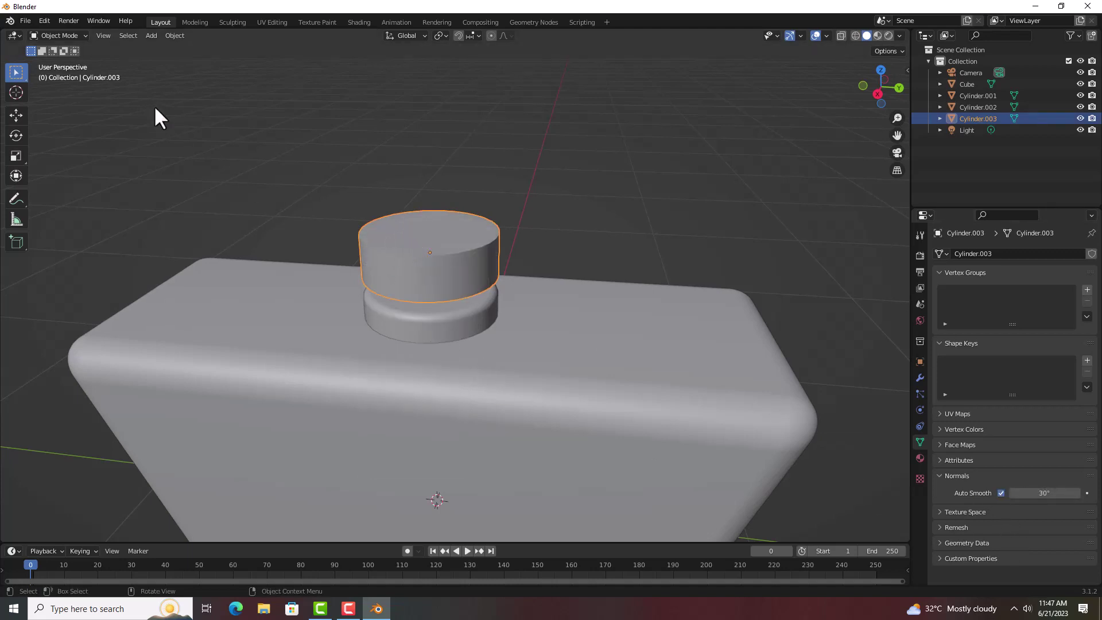
pyautogui.press('Tab')
pyautogui.hotkey('alt', 'a')
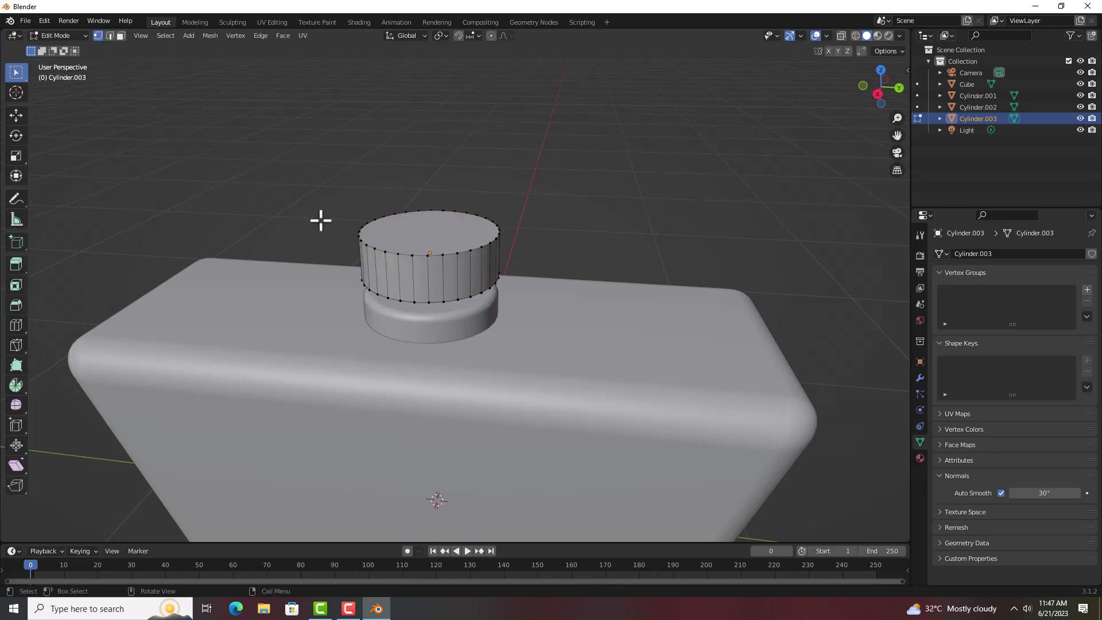
# Bevel the cap's top edge loop with multiple segments.
pyautogui.keyDown('alt'); pyautogui.click(404, 254); pyautogui.keyUp('alt')
pyautogui.hotkey('ctrl', 'b')
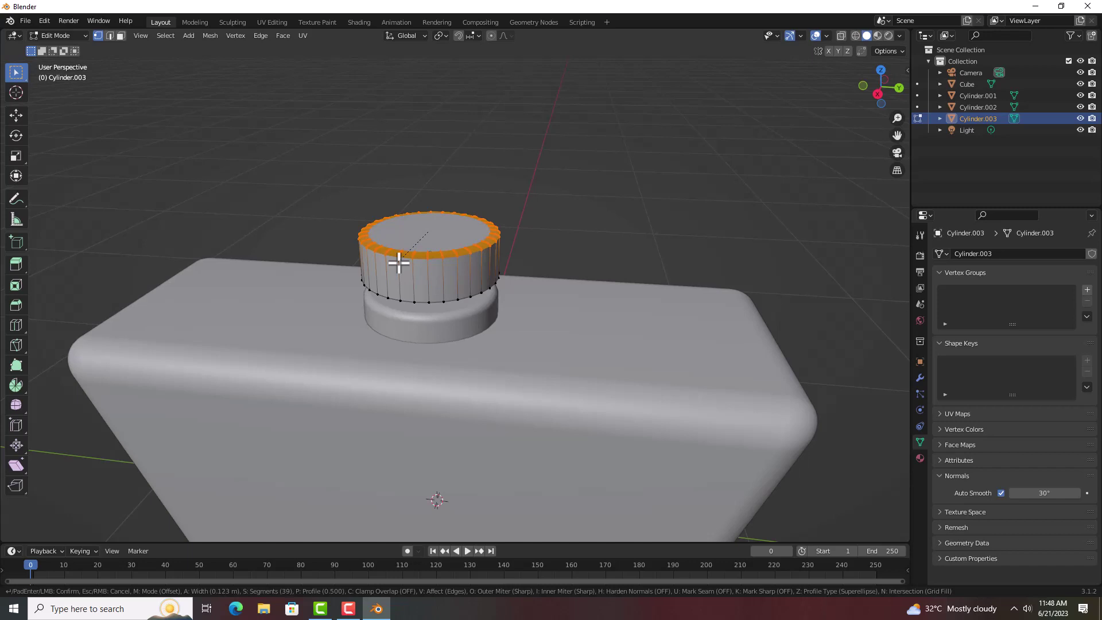
pyautogui.click(399, 263)
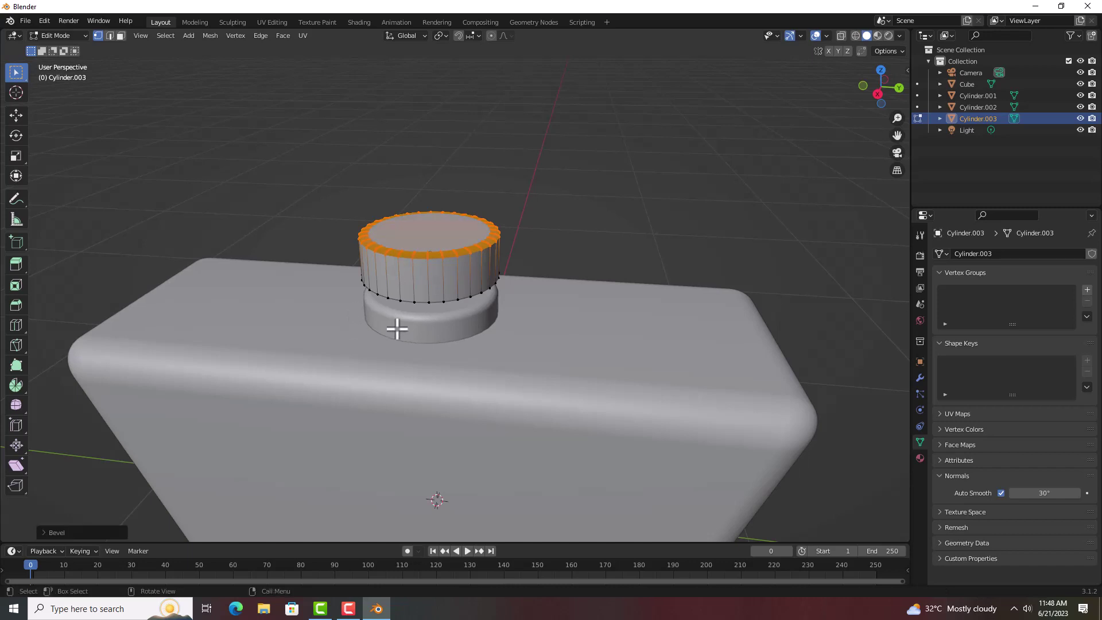
# Select the cap's bottom edge loop and begin bevelling it.
pyautogui.hotkey('alt', 'a')
pyautogui.keyDown('alt'); pyautogui.click(407, 301); pyautogui.keyUp('alt')
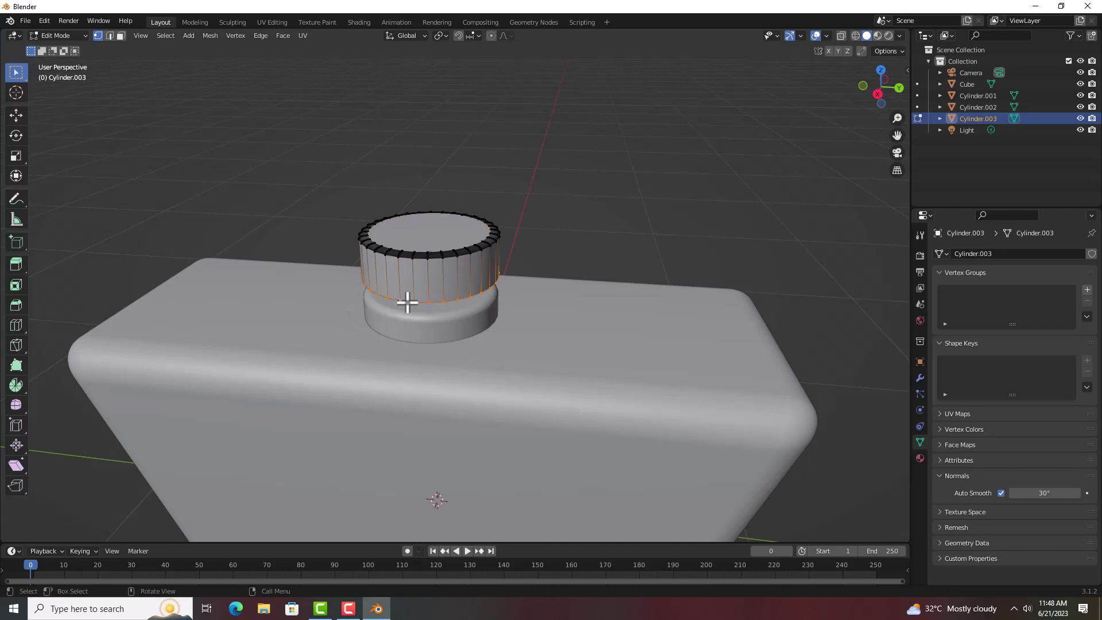
pyautogui.hotkey('ctrl', 'b')
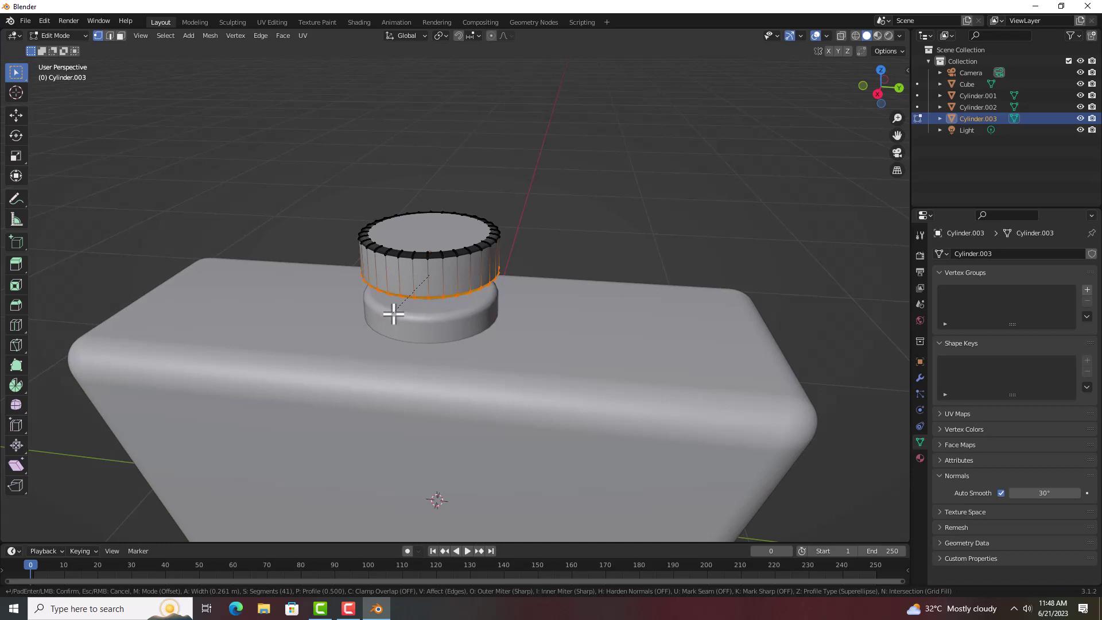
# From a level front view, bevel the cap's bottom edge loop with adjusted segments.
pyautogui.click(423, 309)
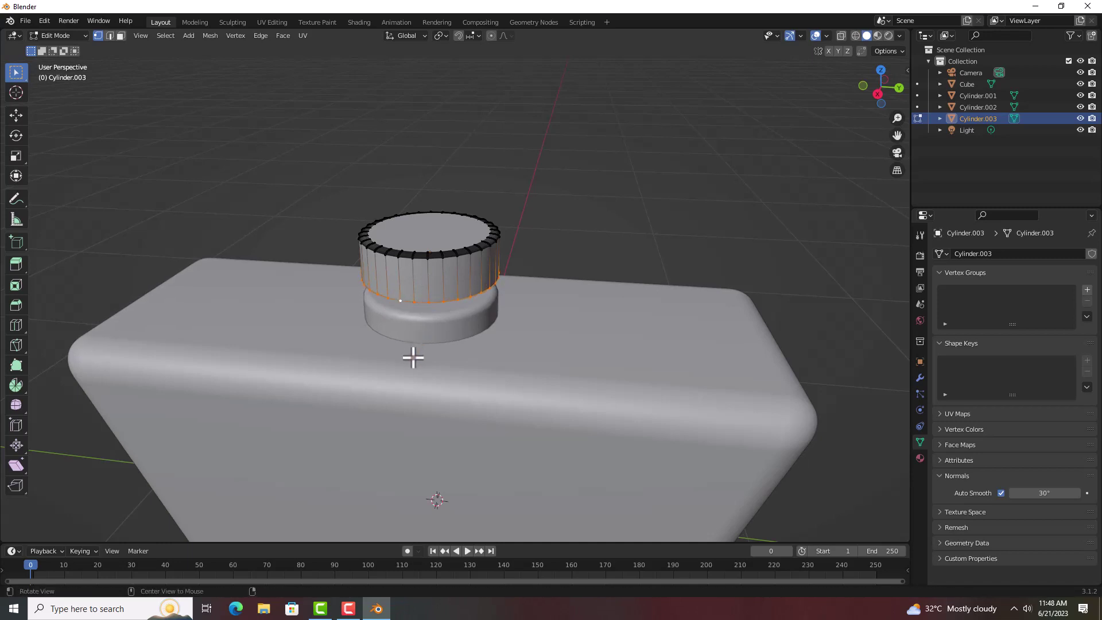
pyautogui.moveTo(414, 354); pyautogui.dragTo(423, 300, button='middle')
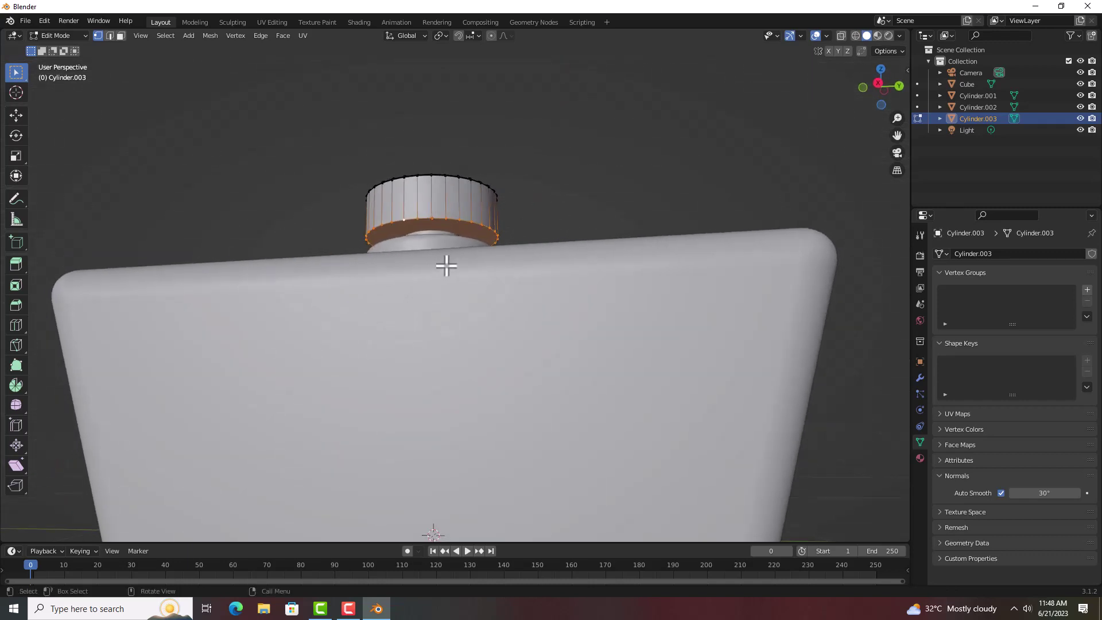
pyautogui.hotkey('ctrl', 'b')
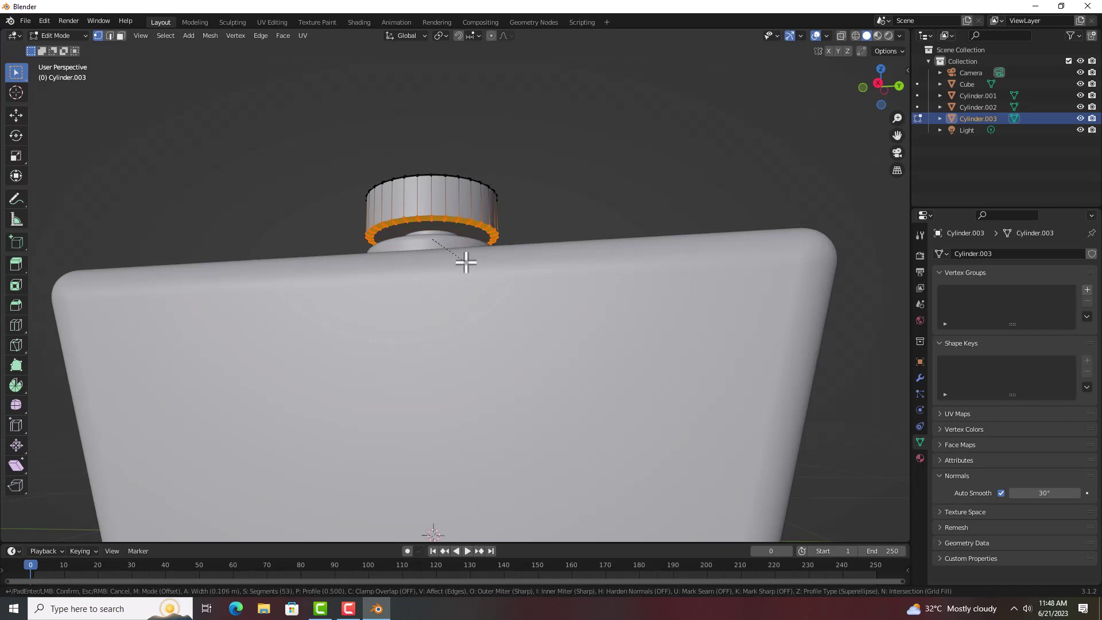
pyautogui.scroll(-9, 465, 262)
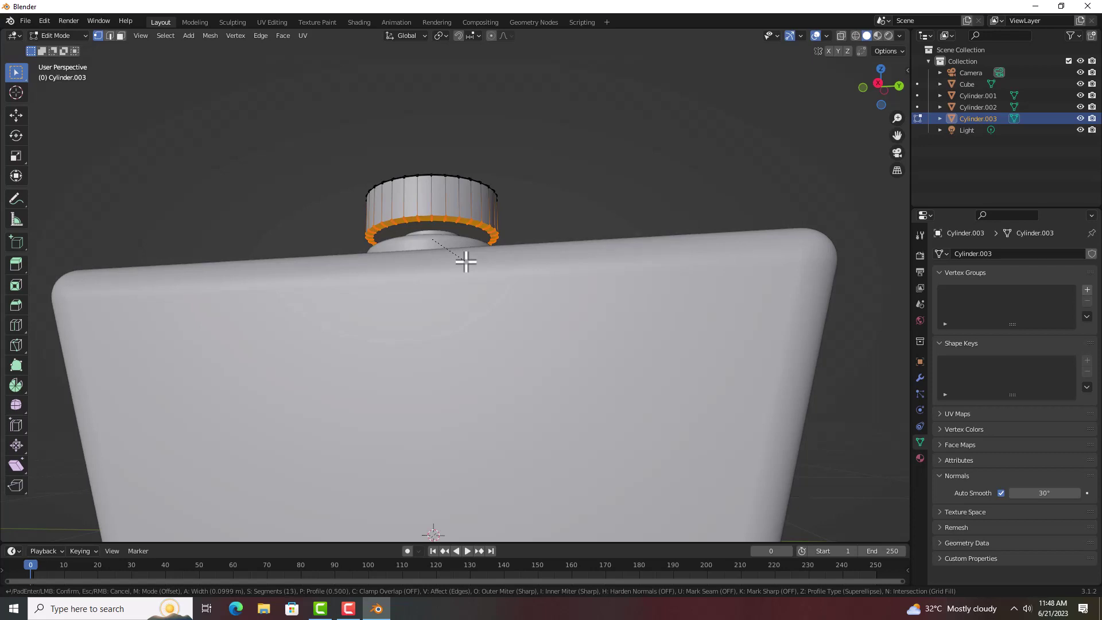
pyautogui.scroll(-12, 465, 262)
pyautogui.scroll(5, 466, 262)
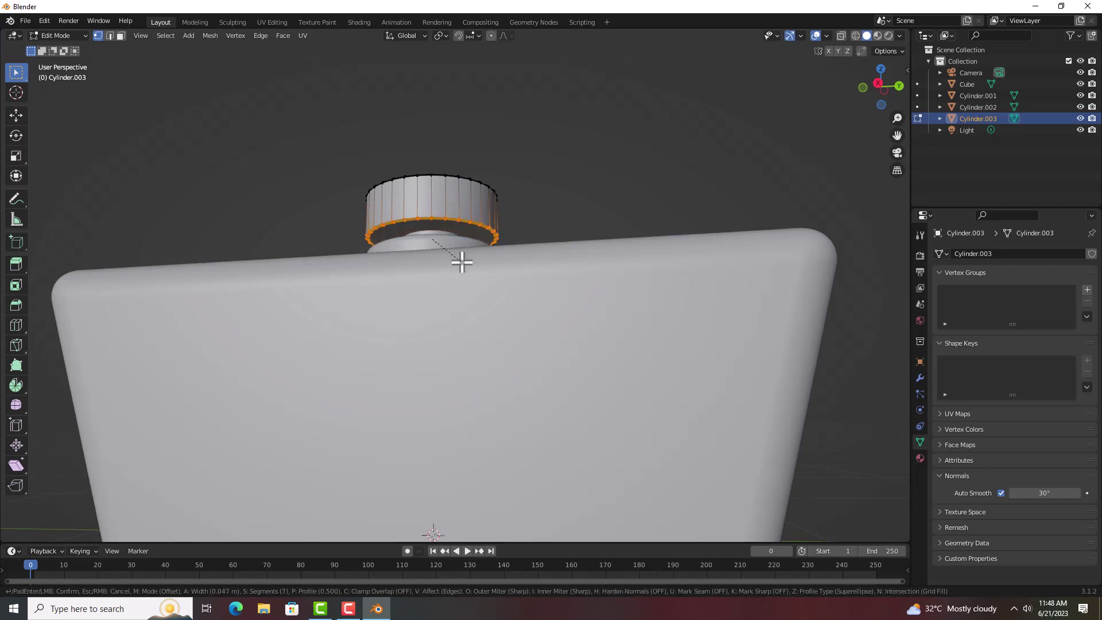
pyautogui.scroll(-6, 462, 262)
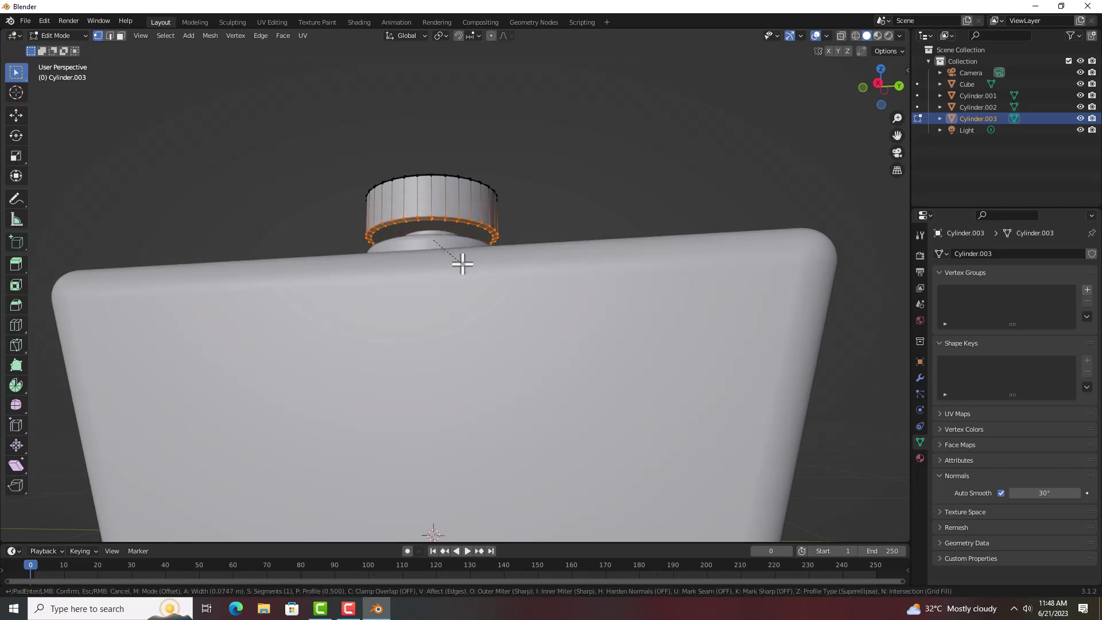
pyautogui.scroll(8, 462, 264)
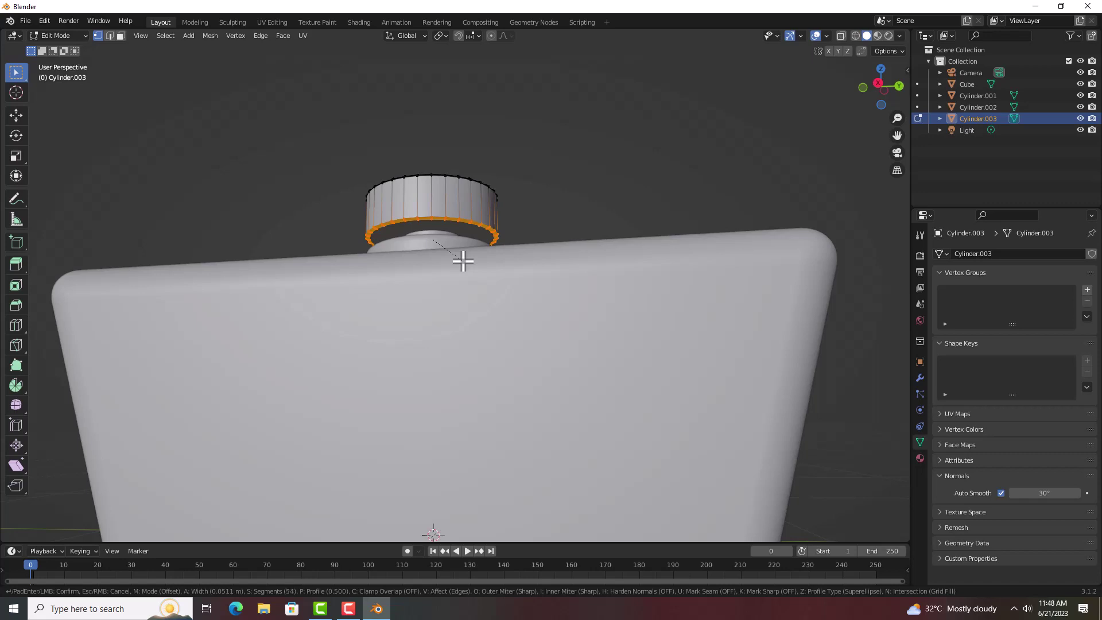
pyautogui.click(462, 261)
pyautogui.press('Tab')
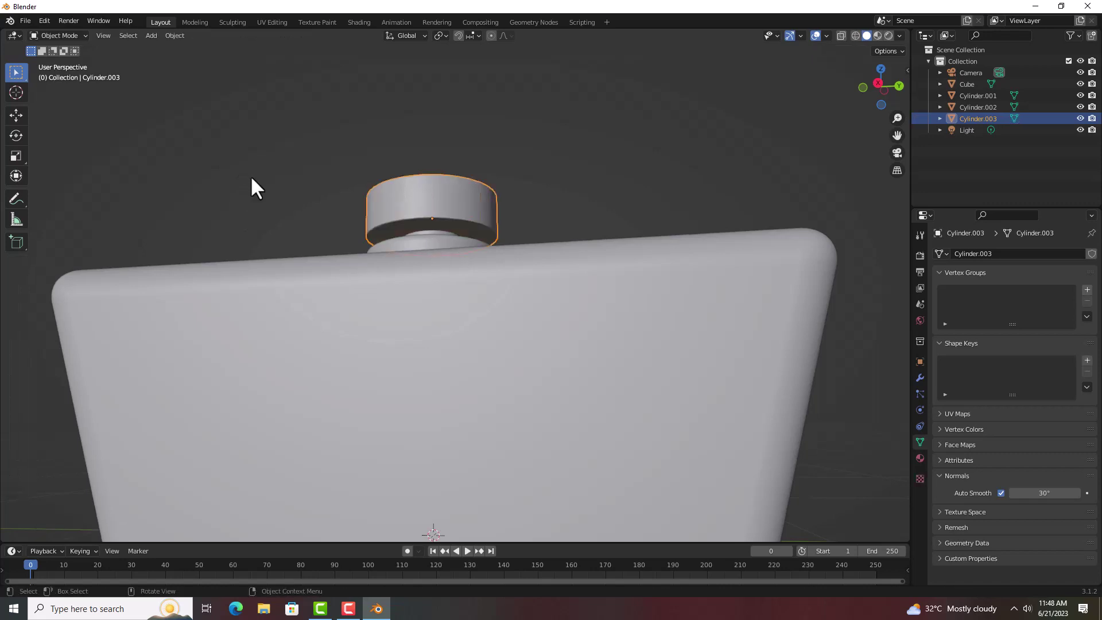
pyautogui.moveTo(369, 232)
pyautogui.mouseDown(button='middle')
pyautogui.moveTo(375, 282)
pyautogui.moveTo(327, 263)
pyautogui.moveTo(419, 320)
pyautogui.moveTo(356, 304)
pyautogui.moveTo(446, 277)
pyautogui.mouseUp(button='middle')
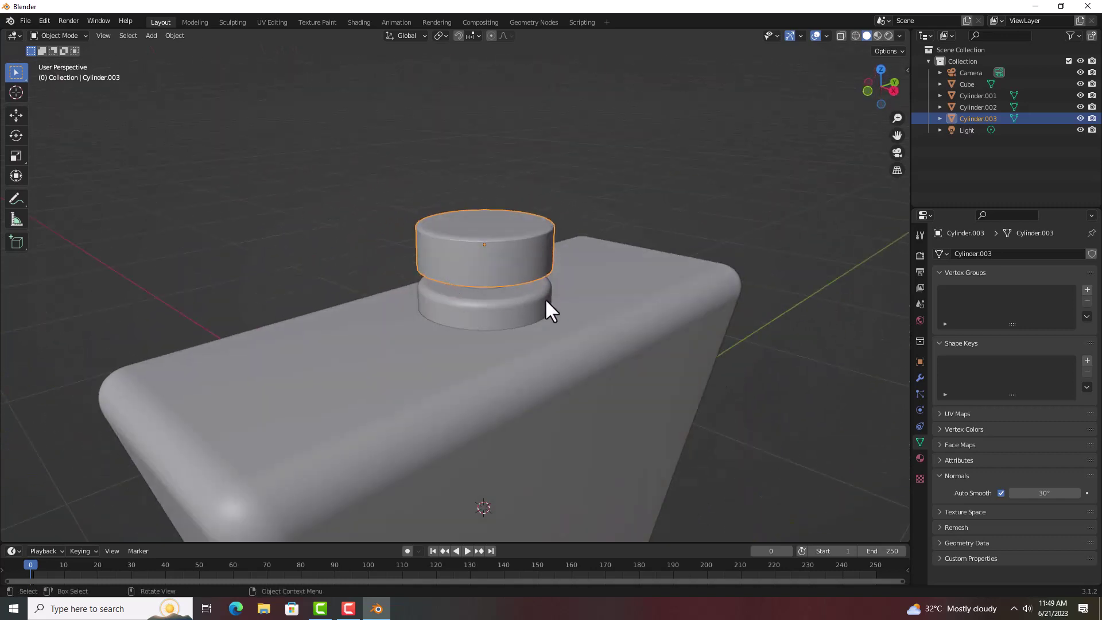
pyautogui.moveTo(475, 377)
pyautogui.mouseDown(button='middle')
pyautogui.moveTo(480, 348)
pyautogui.moveTo(438, 217)
pyautogui.mouseUp(button='middle')
pyautogui.scroll(-5, 435, 238)
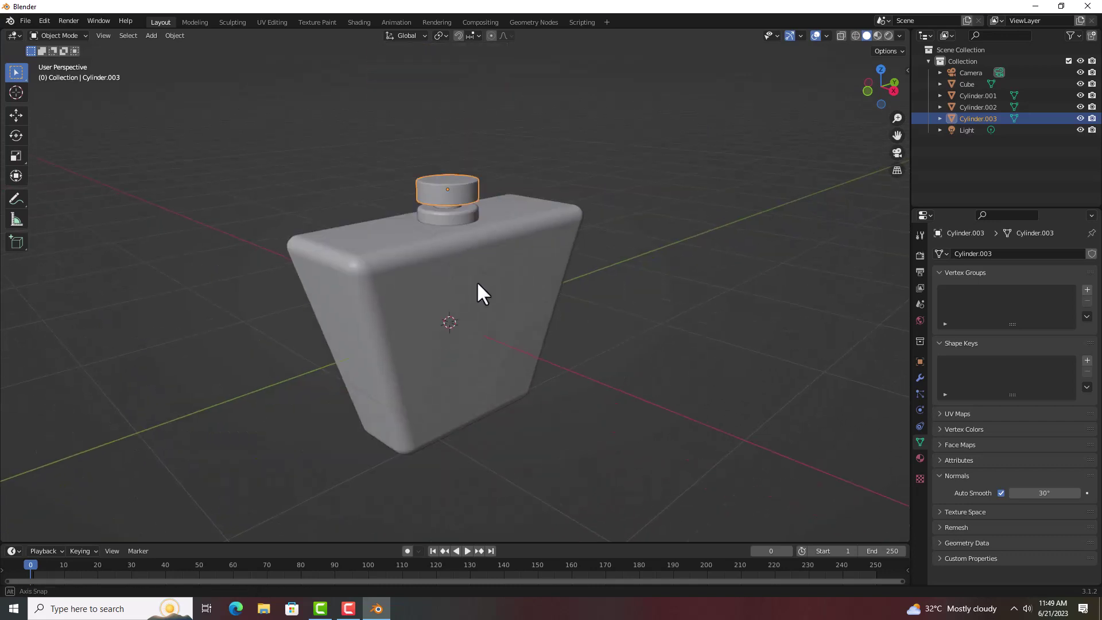
pyautogui.moveTo(477, 281)
pyautogui.mouseDown(button='middle')
pyautogui.moveTo(418, 281)
pyautogui.moveTo(458, 290)
pyautogui.moveTo(402, 281)
pyautogui.moveTo(426, 261)
pyautogui.moveTo(472, 287)
pyautogui.moveTo(621, 328)
pyautogui.moveTo(400, 306)
pyautogui.moveTo(441, 266)
pyautogui.moveTo(533, 290)
pyautogui.moveTo(405, 286)
pyautogui.moveTo(421, 297)
pyautogui.mouseUp(button='middle')
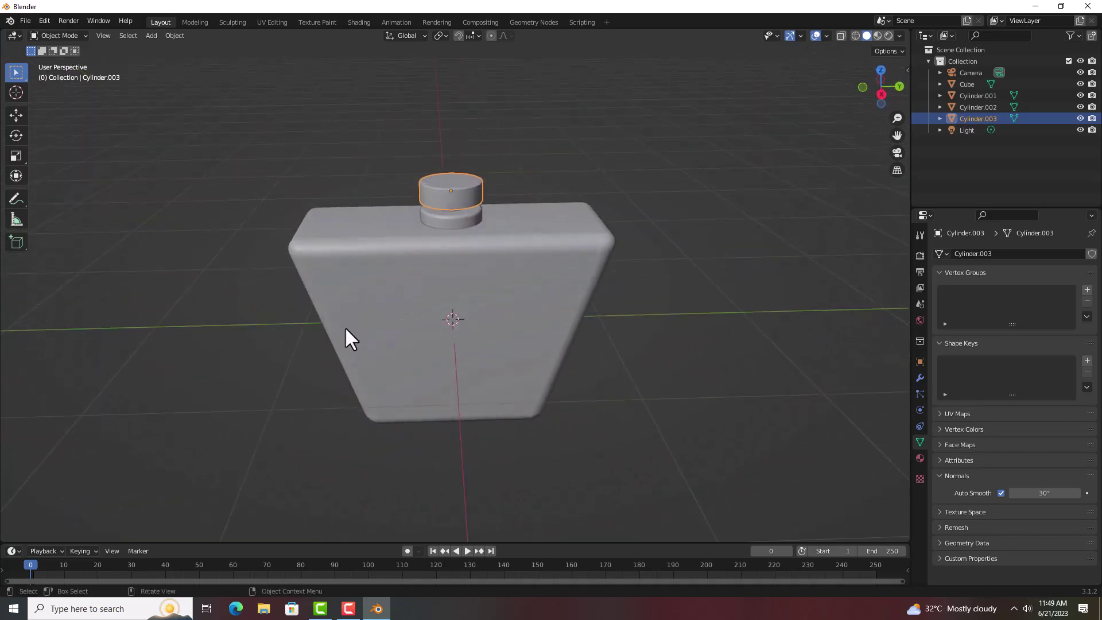
pyautogui.click(348, 609)
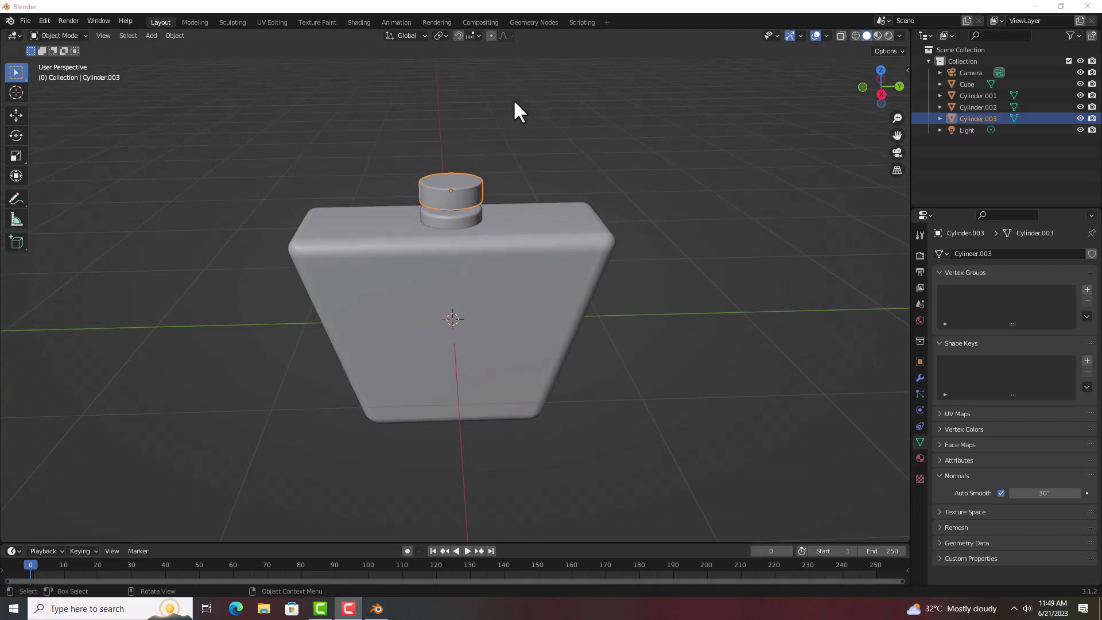